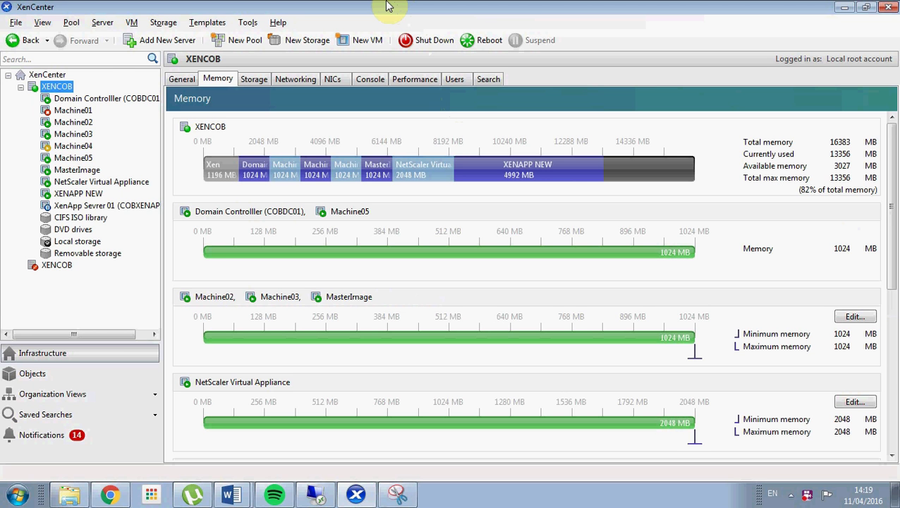
Review the virtual machines under the XENCOB host, including the domain controller, Machine01, Machine05, MasterImage, NetScaler Virtual Appliance and XENAPP NEW.
{"action": "left_click_drag", "start_coordinate": [161, 79], "coordinate": [189, 81]}
{"action": "left_click", "coordinate": [130, 101]}
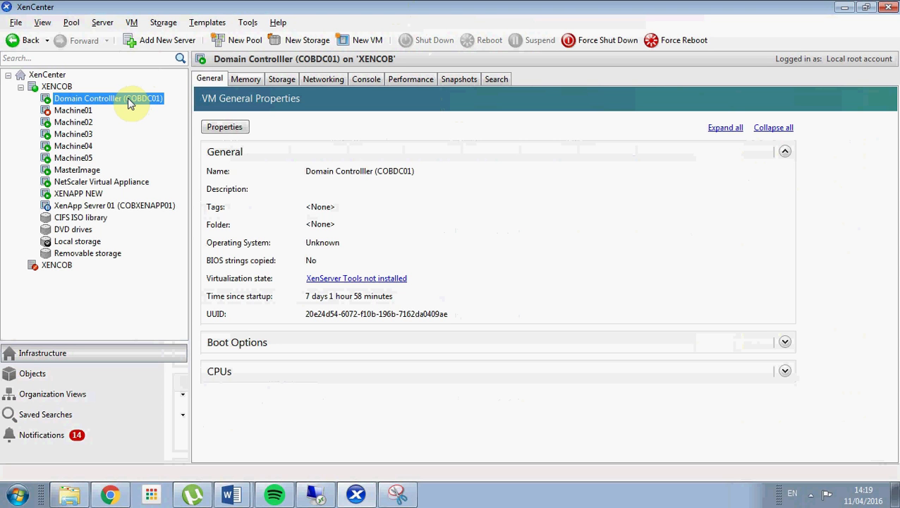
{"action": "left_click", "coordinate": [91, 111]}
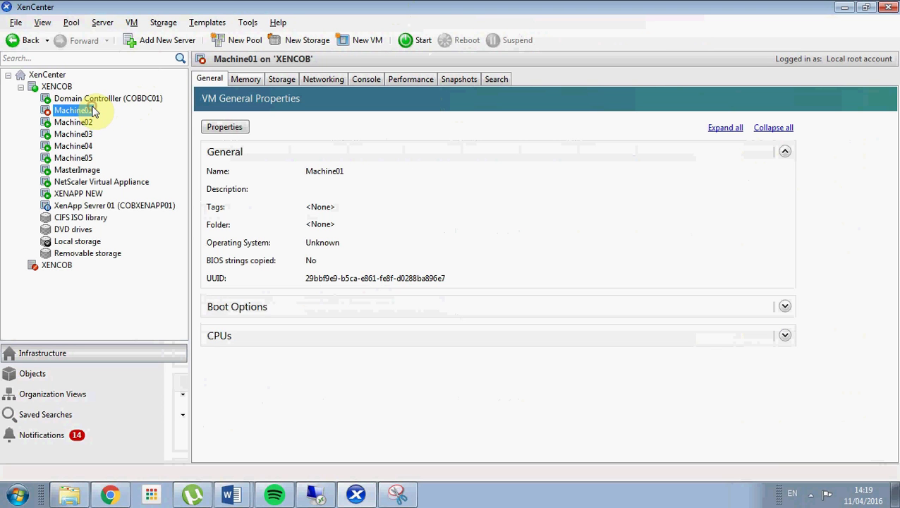
{"action": "left_click", "coordinate": [82, 159]}
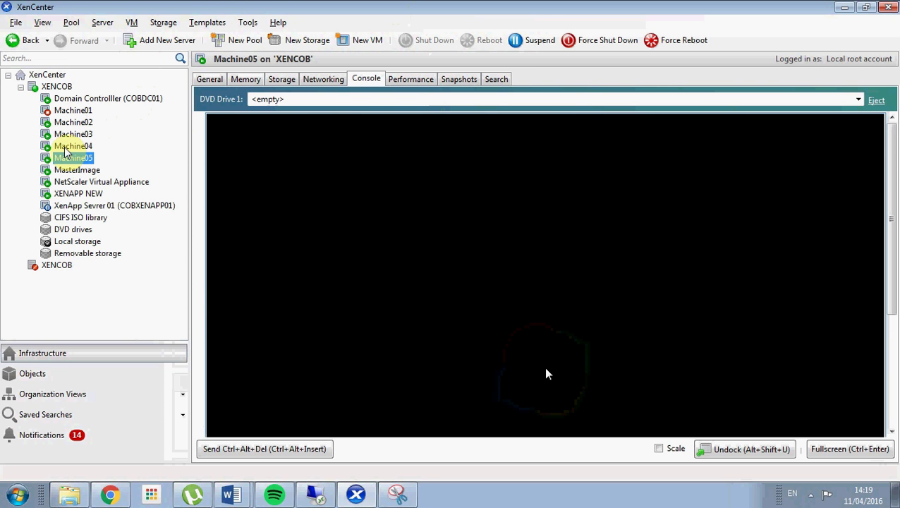
{"action": "left_click", "coordinate": [64, 171]}
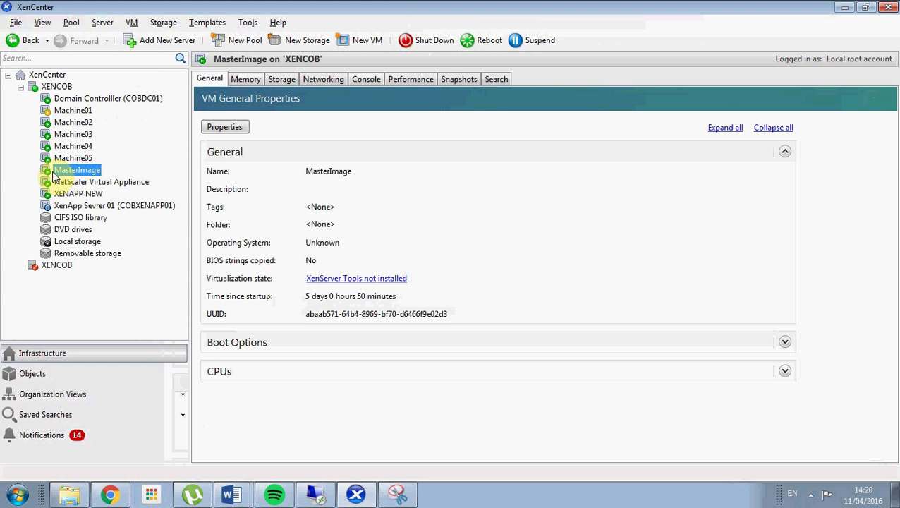
{"action": "left_click", "coordinate": [62, 183]}
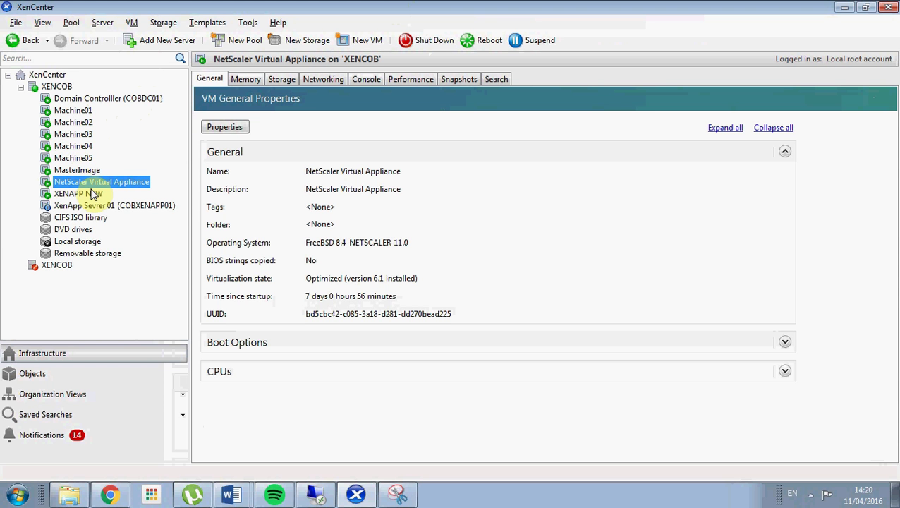
{"action": "left_click", "coordinate": [85, 195]}
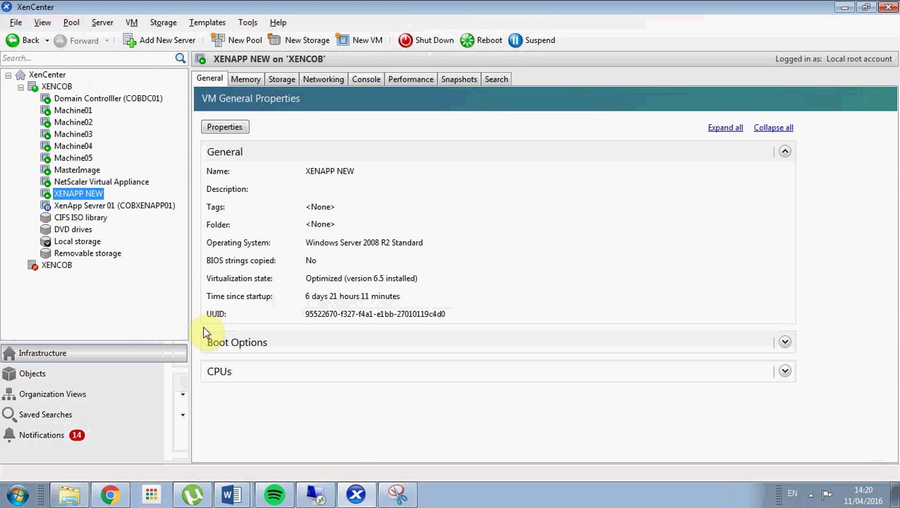
Switch to the citrix Remote Desktop session and show the users in the cob.ie domain's Department > First Year unit.
{"action": "left_click", "coordinate": [321, 494]}
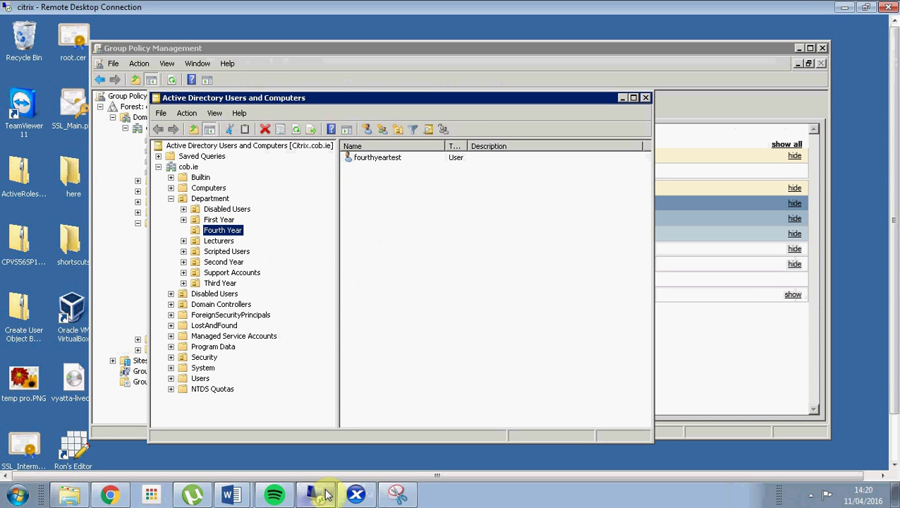
{"action": "left_click", "coordinate": [192, 167]}
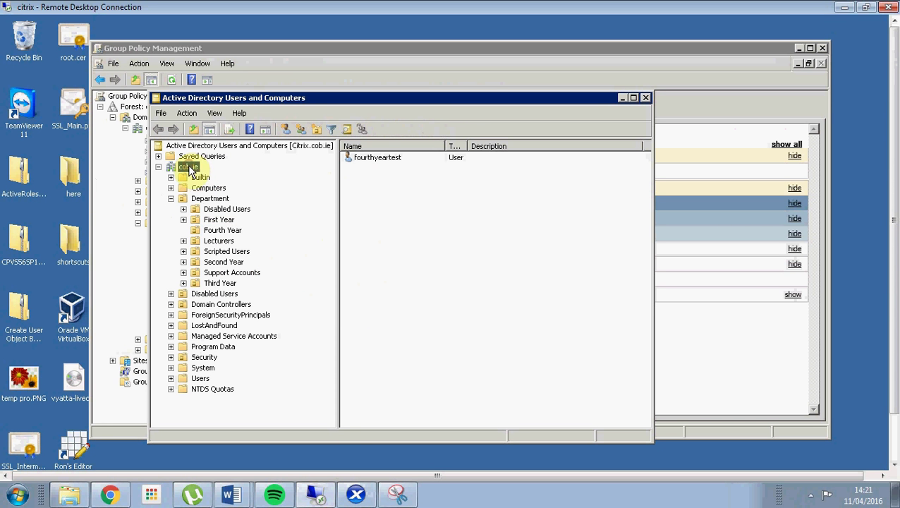
{"action": "left_click", "coordinate": [216, 220]}
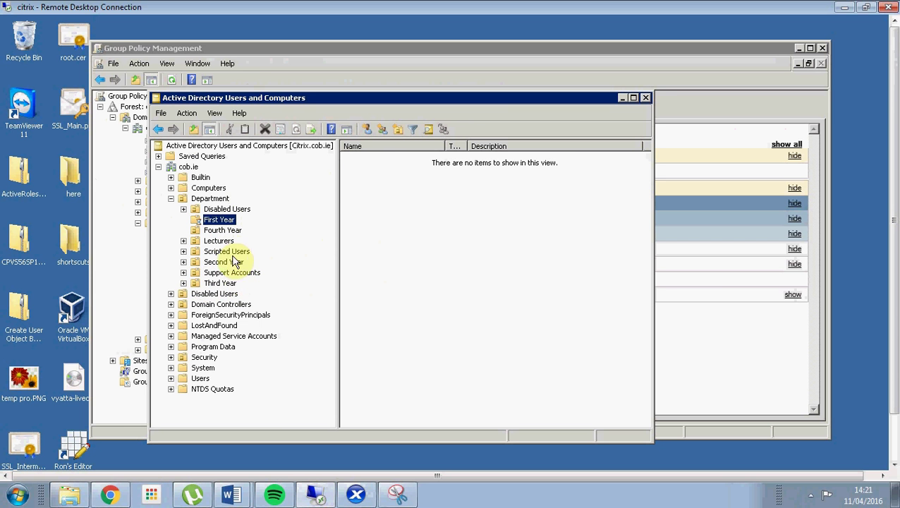
{"action": "left_click", "coordinate": [217, 222]}
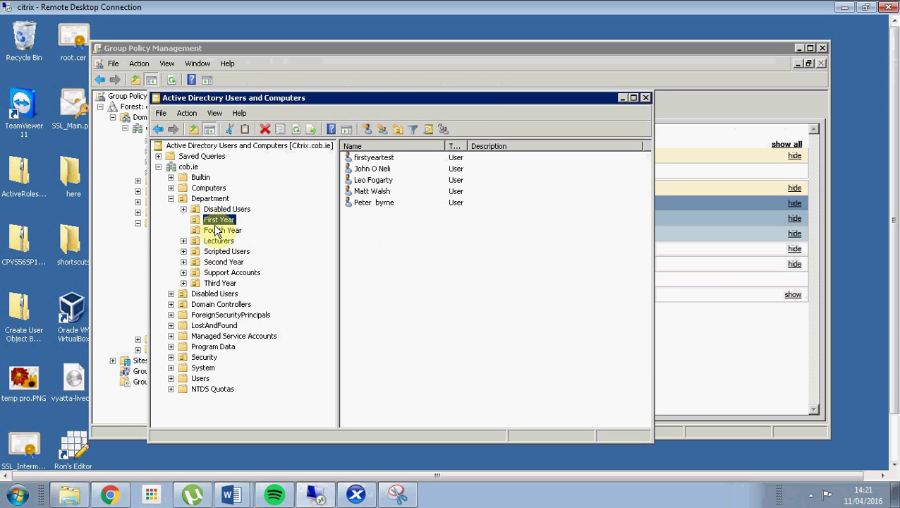
Open the firstyeartest user's properties and examine its group memberships, widening the group name column to read the full names.
{"action": "left_click", "coordinate": [374, 159]}
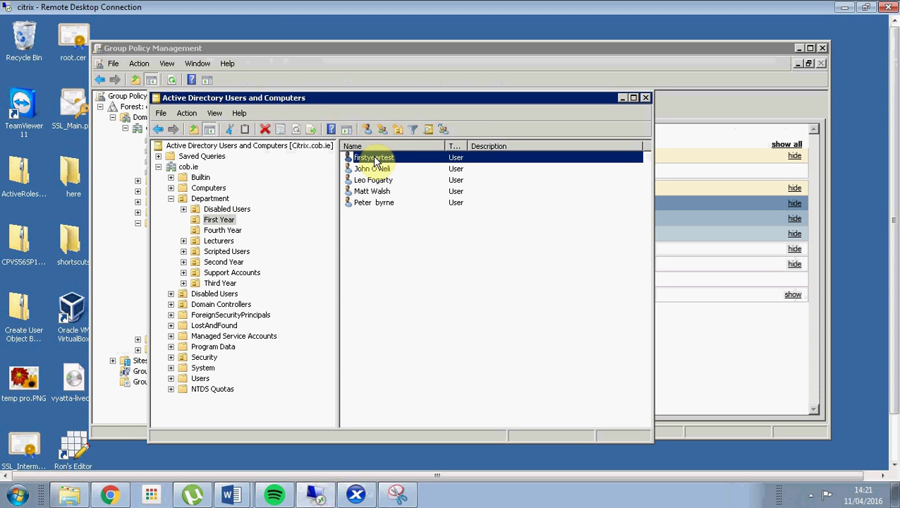
{"action": "double_click", "coordinate": [374, 159]}
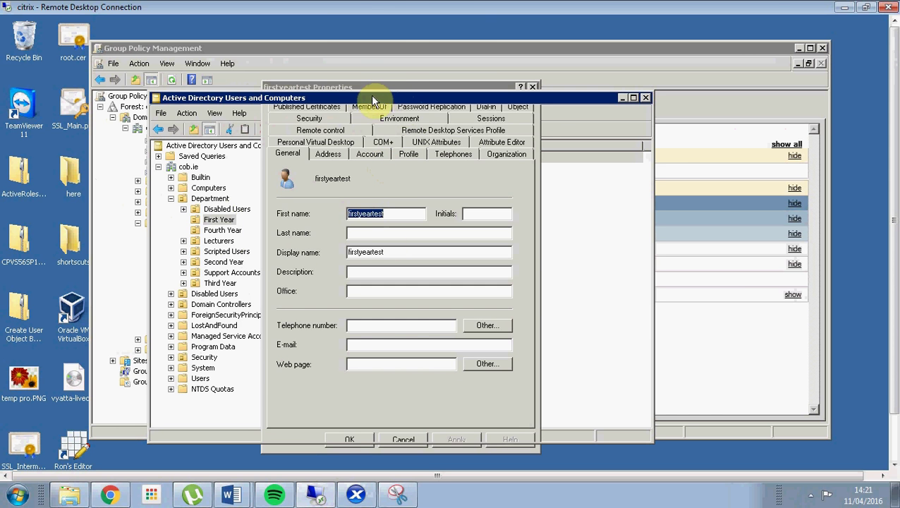
{"action": "left_click", "coordinate": [377, 86]}
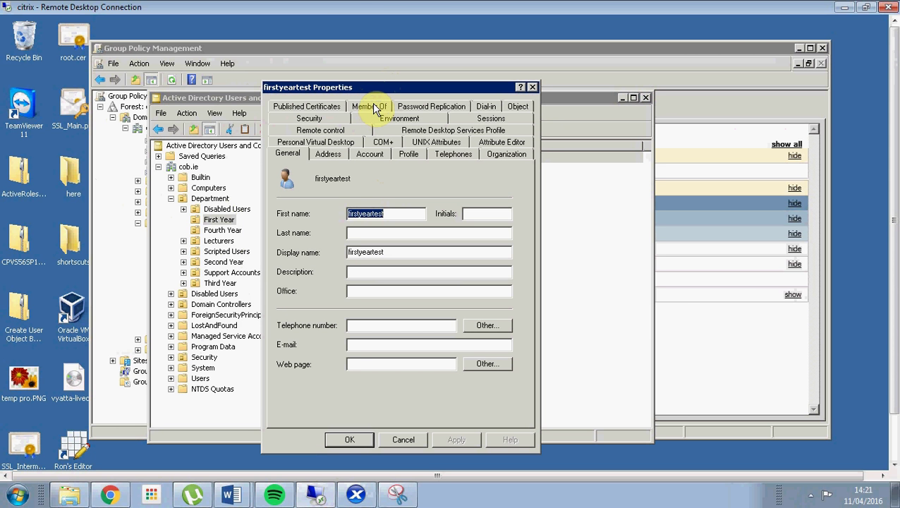
{"action": "left_click", "coordinate": [374, 107]}
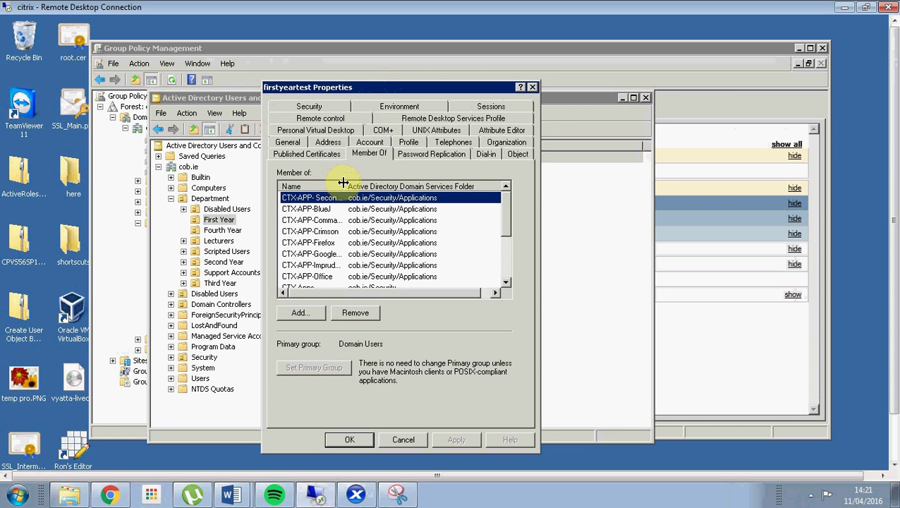
{"action": "left_click_drag", "start_coordinate": [343, 183], "coordinate": [424, 183]}
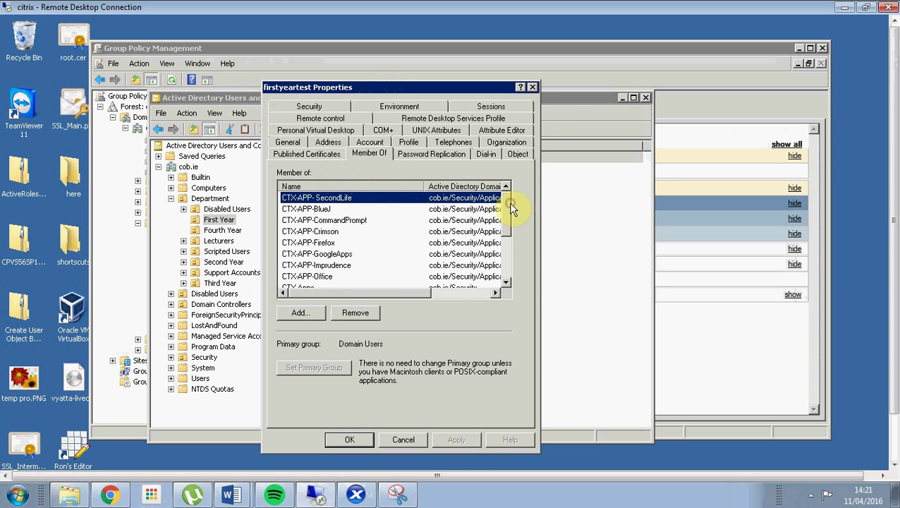
{"action": "left_click_drag", "start_coordinate": [508, 202], "coordinate": [508, 197]}
{"action": "mouse_move", "coordinate": [508, 201]}
{"action": "left_mouse_down"}
{"action": "mouse_move", "coordinate": [506, 226]}
{"action": "mouse_move", "coordinate": [504, 200]}
{"action": "left_mouse_up"}
{"action": "left_click", "coordinate": [500, 198]}
Examine firstyeartest's roaming profile path and H: home folder path, and close the properties without changes.
{"action": "left_click", "coordinate": [408, 146]}
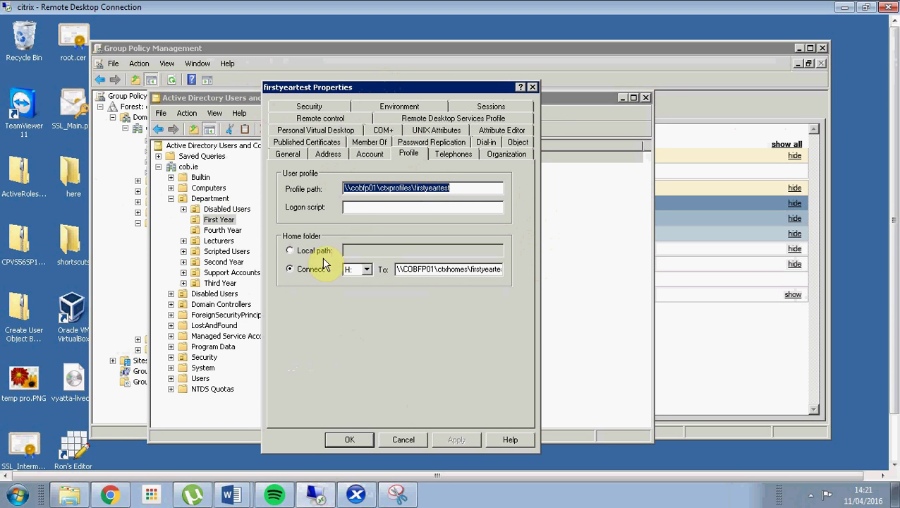
{"action": "left_click_drag", "start_coordinate": [399, 270], "coordinate": [539, 271]}
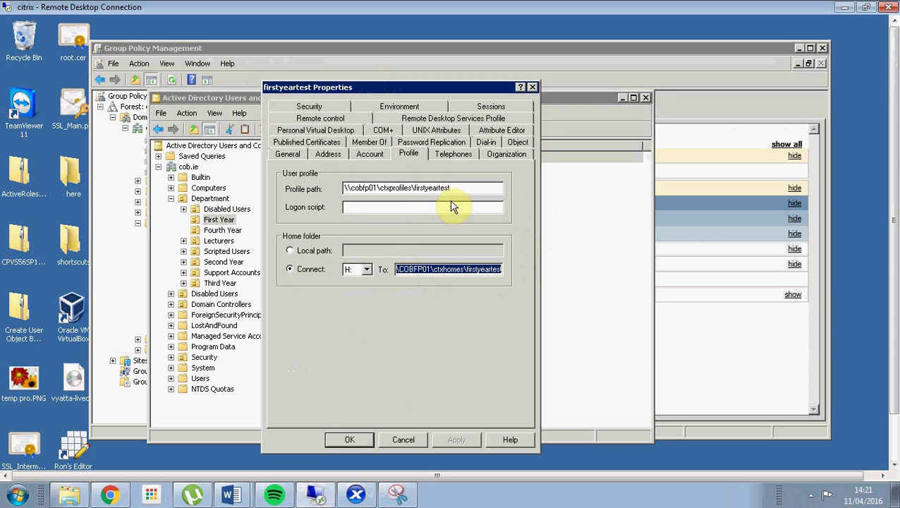
{"action": "left_click_drag", "start_coordinate": [454, 189], "coordinate": [309, 185]}
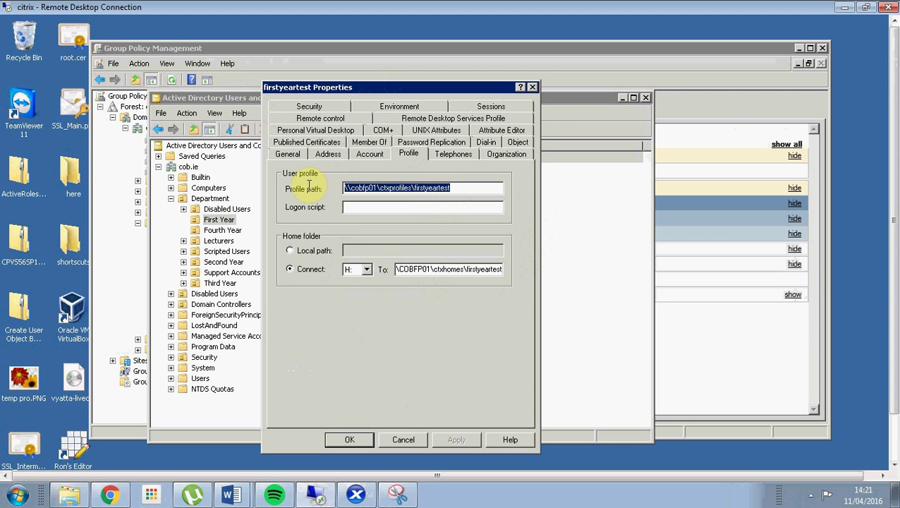
{"action": "left_click", "coordinate": [382, 188]}
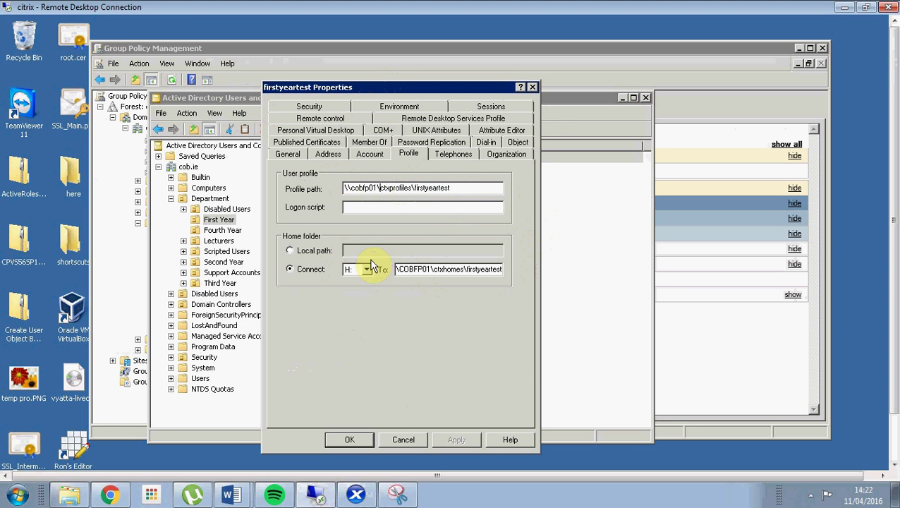
{"action": "left_click", "coordinate": [404, 440]}
Examine the group memberships of fourthyeartest in the Fourth Year unit, including CTX-FYP, and close Active Directory Users and Computers without changes.
{"action": "left_click", "coordinate": [226, 230]}
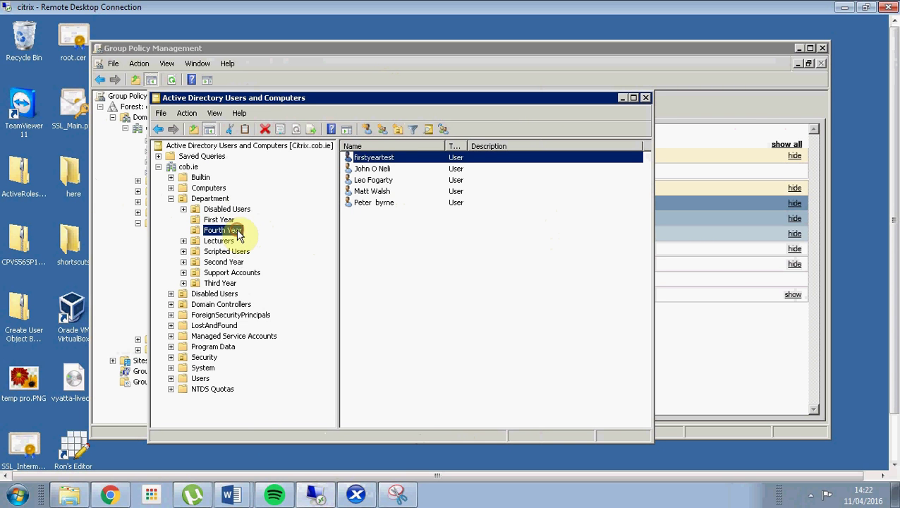
{"action": "left_click", "coordinate": [400, 162]}
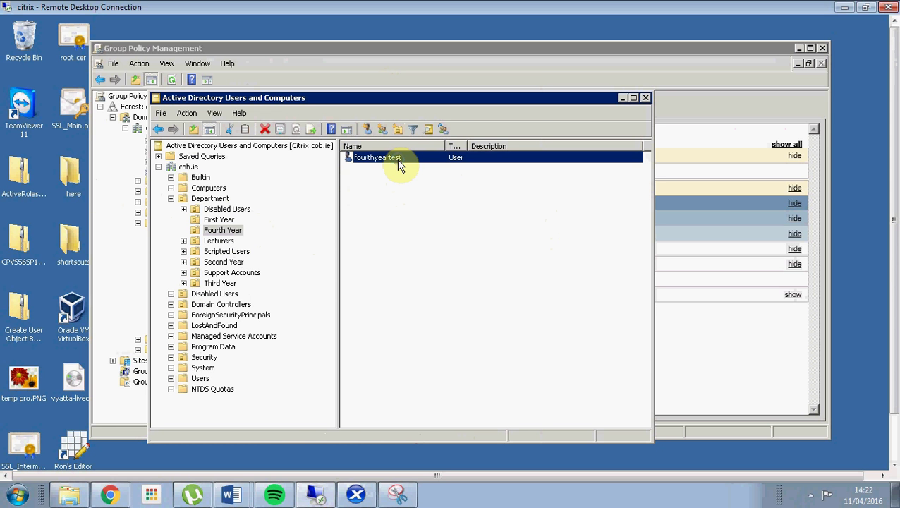
{"action": "double_click", "coordinate": [399, 162]}
{"action": "left_click", "coordinate": [374, 107]}
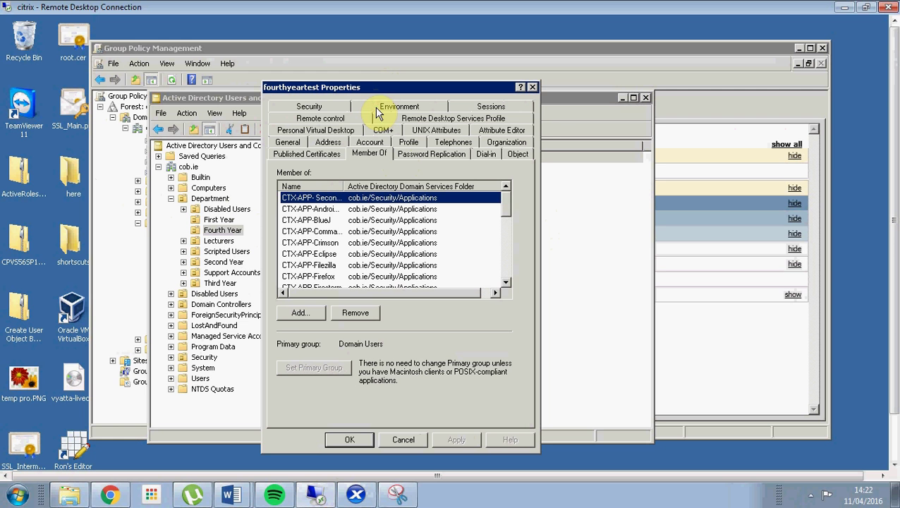
{"action": "left_click_drag", "start_coordinate": [507, 203], "coordinate": [507, 260]}
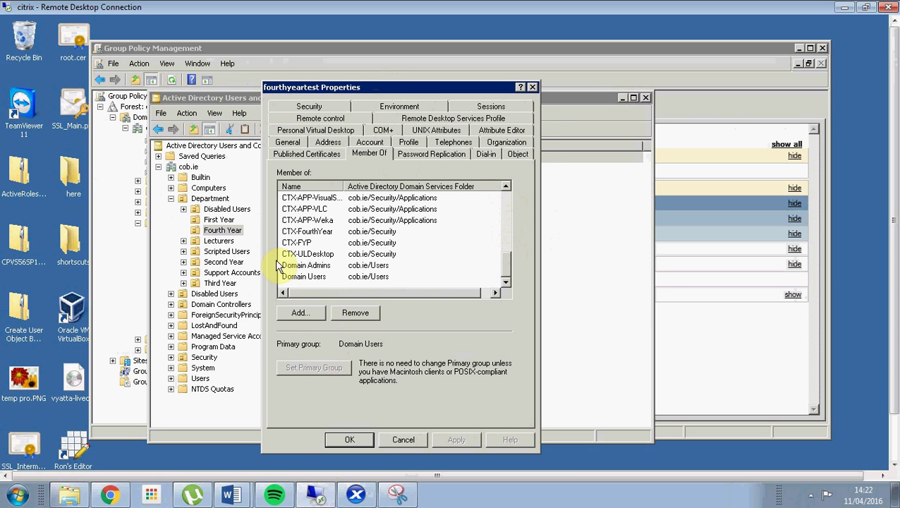
{"action": "left_click", "coordinate": [301, 246]}
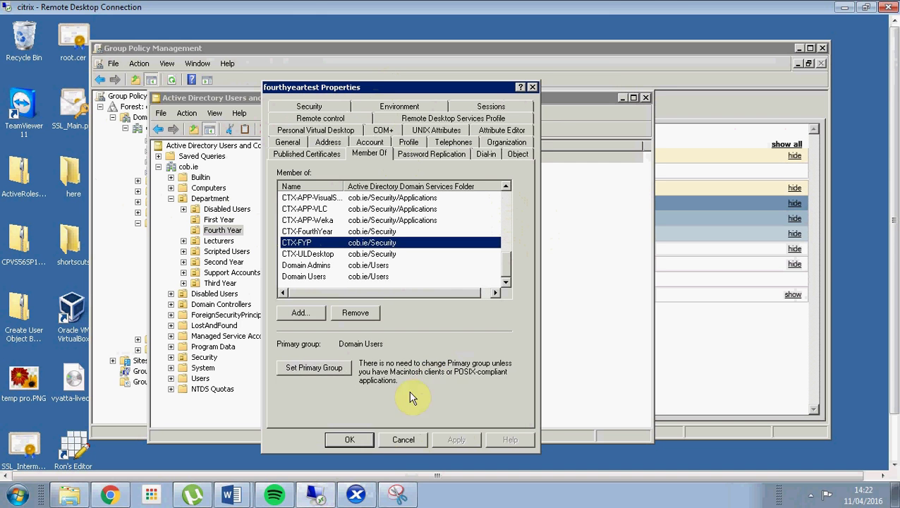
{"action": "left_click", "coordinate": [388, 439]}
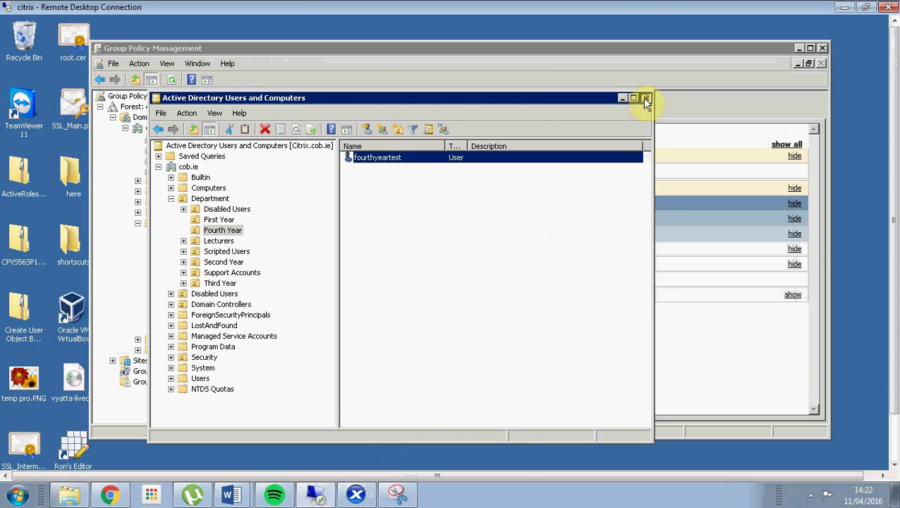
{"action": "left_click", "coordinate": [647, 99]}
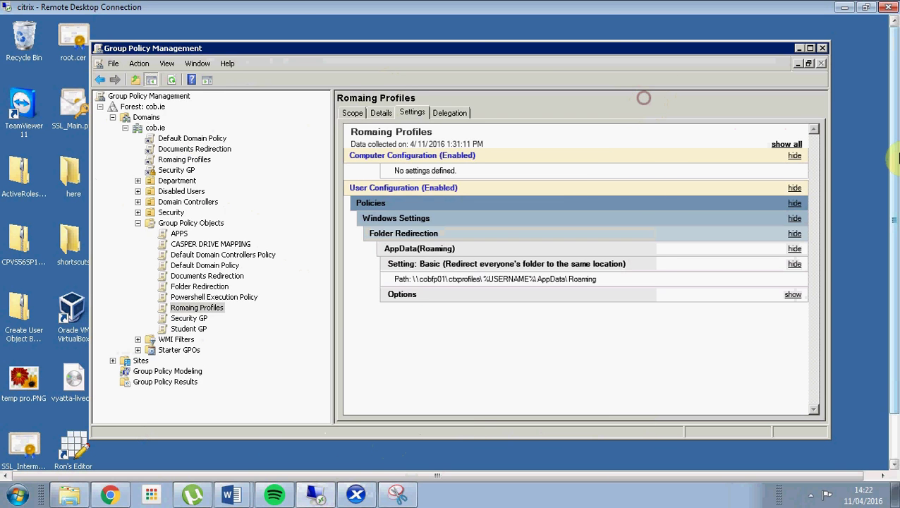
Browse to the C:\Scripts\First Year Creation folder in Windows Explorer on the remote server.
{"action": "left_click", "coordinate": [53, 457]}
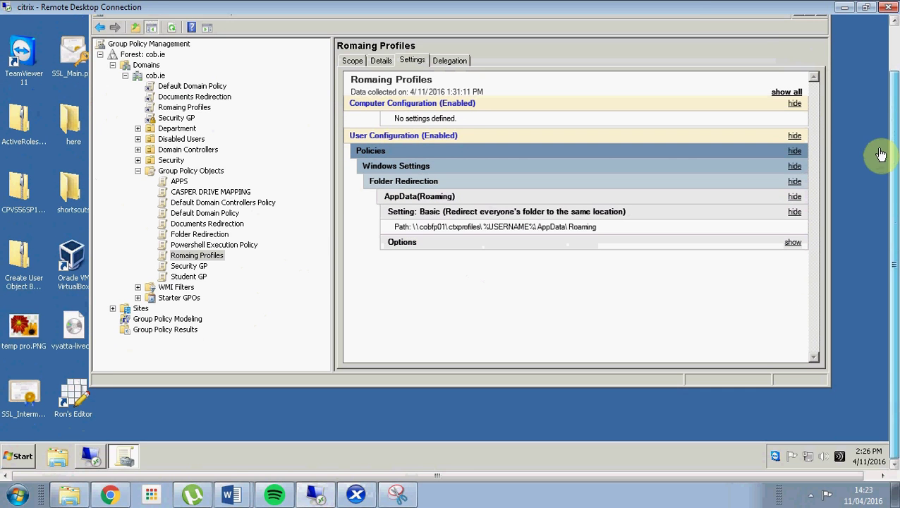
{"action": "left_click_drag", "start_coordinate": [894, 148], "coordinate": [895, 102]}
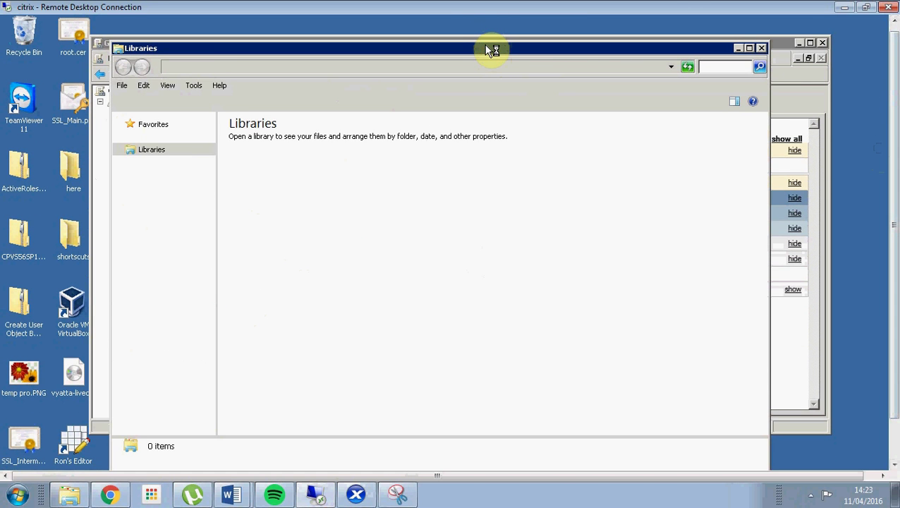
{"action": "left_click_drag", "start_coordinate": [487, 50], "coordinate": [486, 43]}
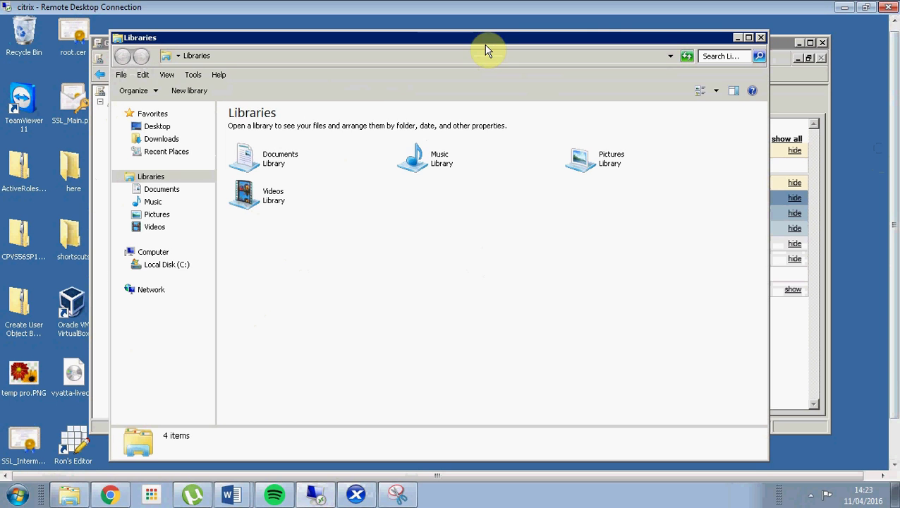
{"action": "left_click", "coordinate": [170, 267]}
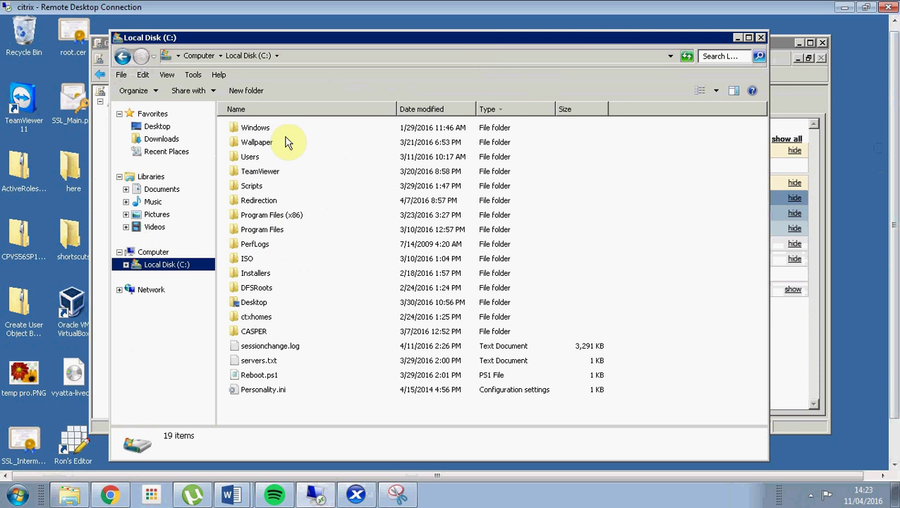
{"action": "double_click", "coordinate": [253, 187]}
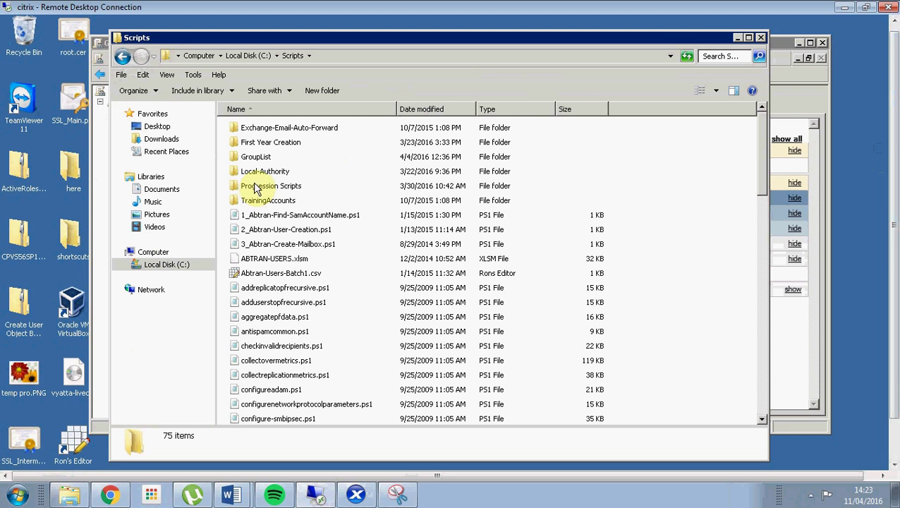
{"action": "left_click", "coordinate": [274, 143]}
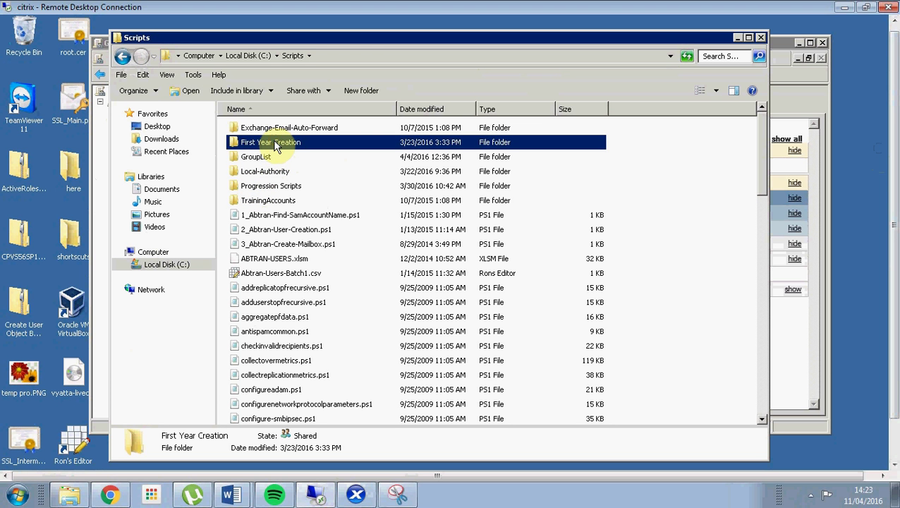
{"action": "double_click", "coordinate": [275, 142]}
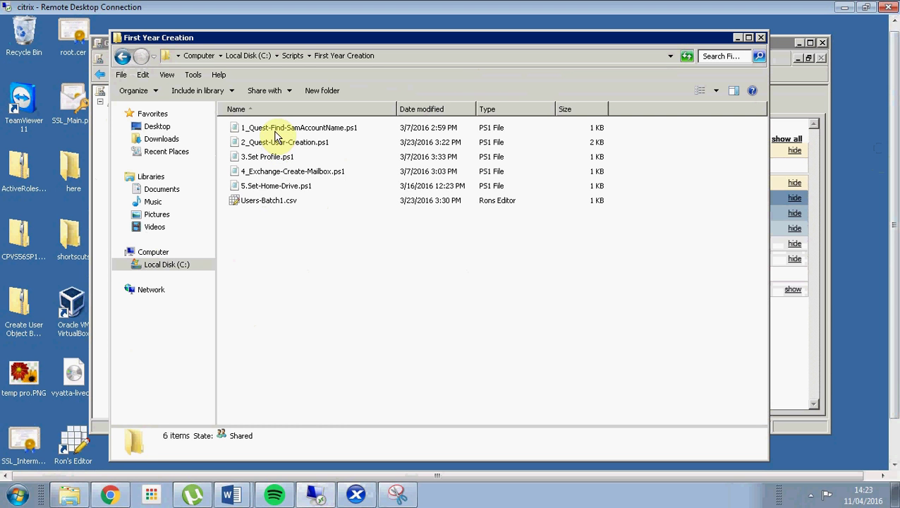
Open 1_Quest-Find-SamAccountName.ps1 and examine its CSV import and username comparison lines, then close it without changes.
{"action": "left_click", "coordinate": [278, 130]}
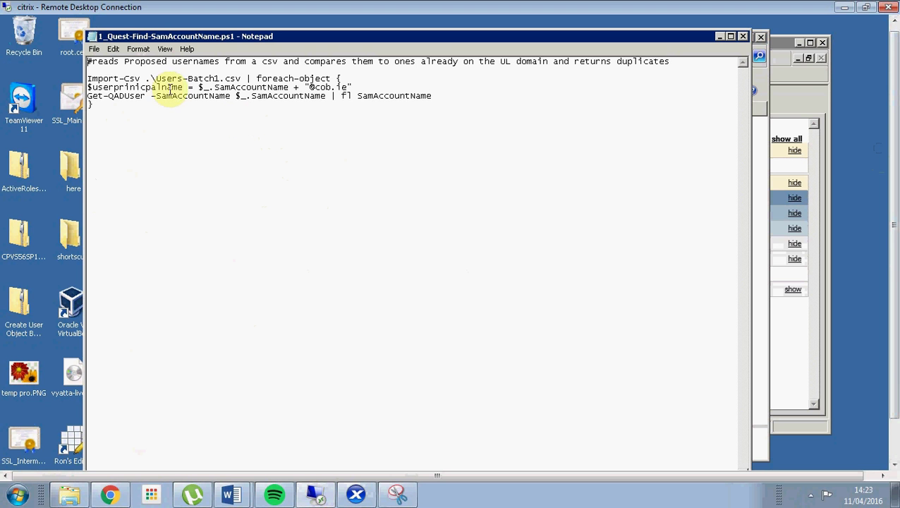
{"action": "left_click", "coordinate": [91, 77]}
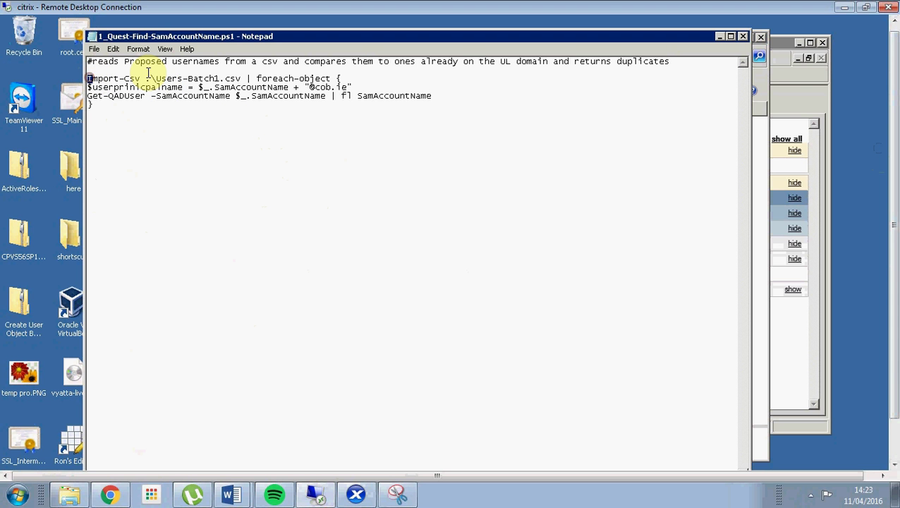
{"action": "left_click", "coordinate": [146, 73]}
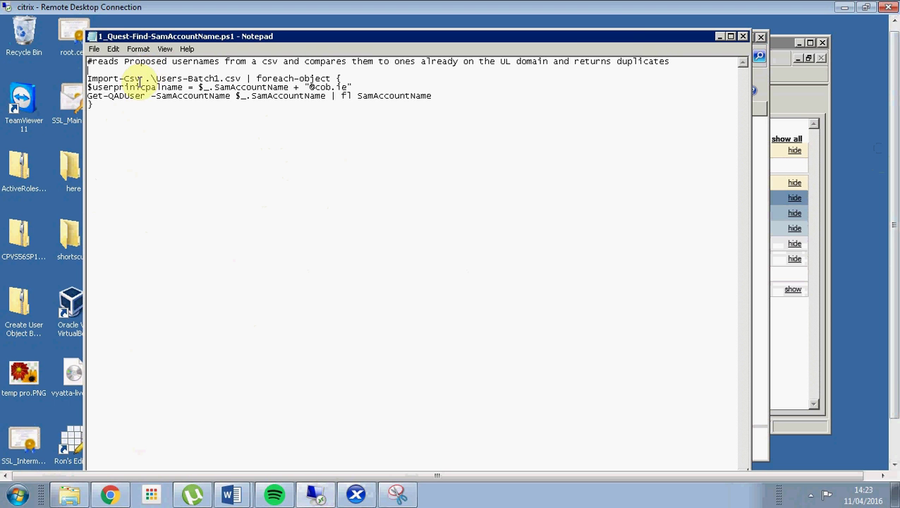
{"action": "left_click_drag", "start_coordinate": [124, 87], "coordinate": [156, 87]}
{"action": "left_click", "coordinate": [148, 109]}
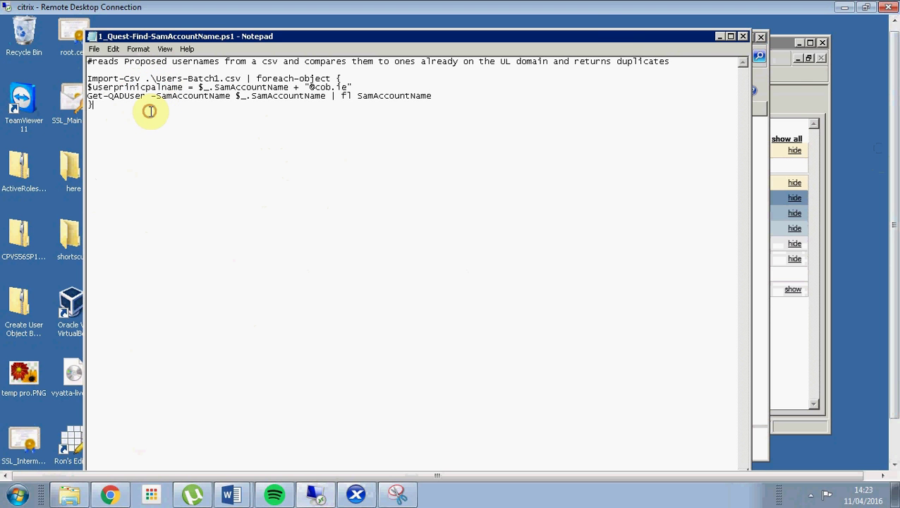
{"action": "left_click", "coordinate": [743, 37]}
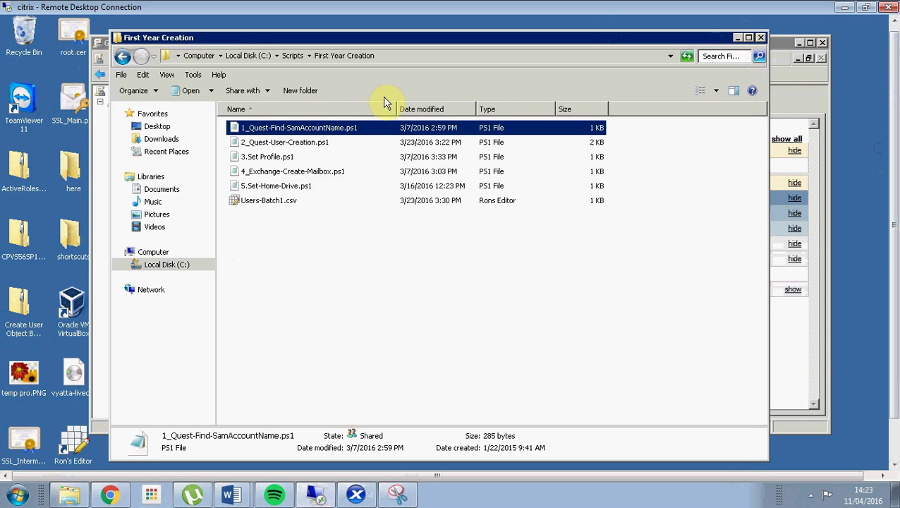
Open 2_Quest-User-Creation.ps1, examine its user creation command and Add-QADGroupMember lines, and close it without changes.
{"action": "double_click", "coordinate": [299, 140]}
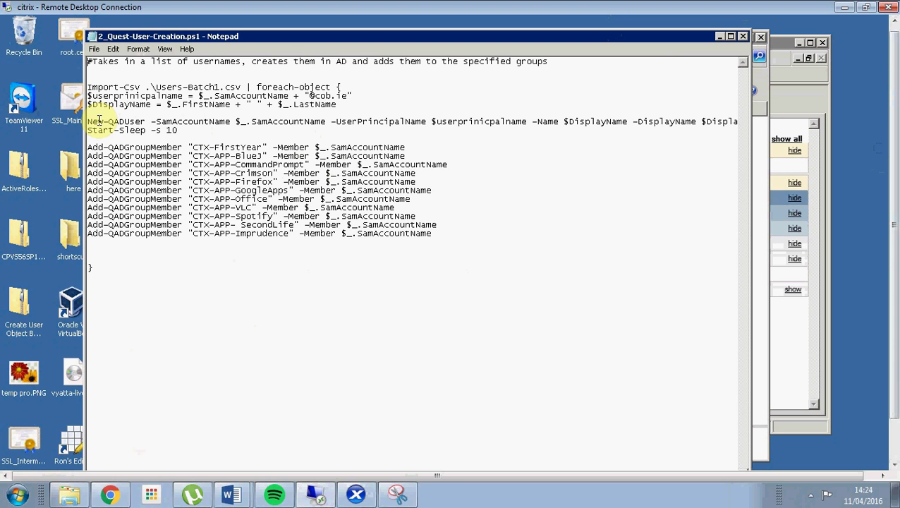
{"action": "left_click_drag", "start_coordinate": [97, 147], "coordinate": [214, 242]}
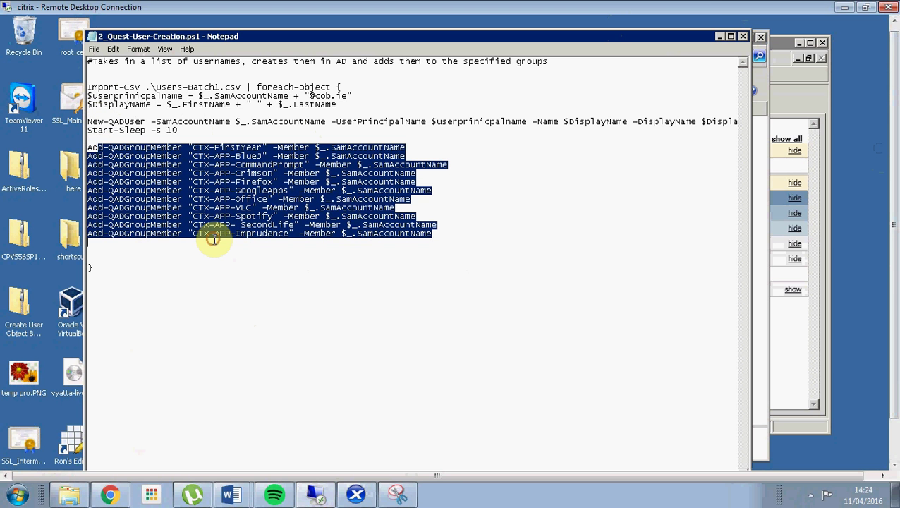
{"action": "left_click", "coordinate": [743, 36]}
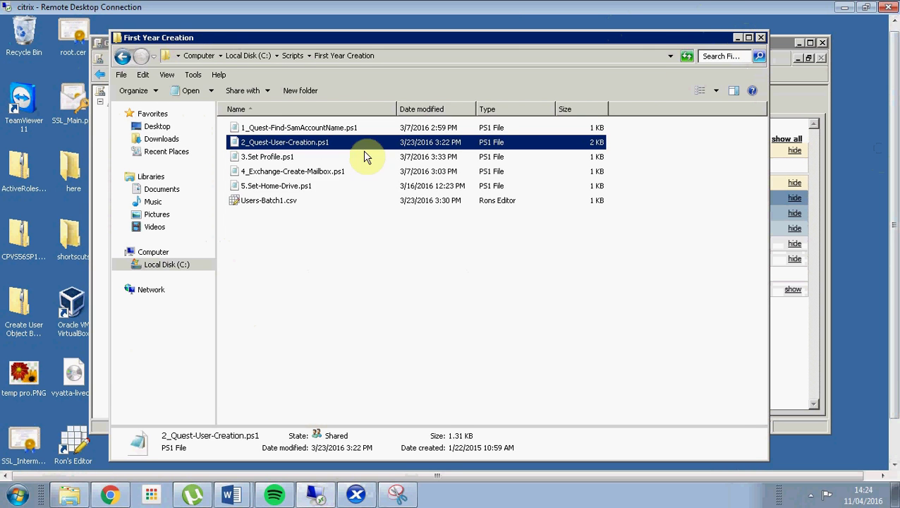
Open 3.Set Profile.ps1 and examine the profile path and SamAccountName variable in its set-qaduser line.
{"action": "double_click", "coordinate": [261, 159]}
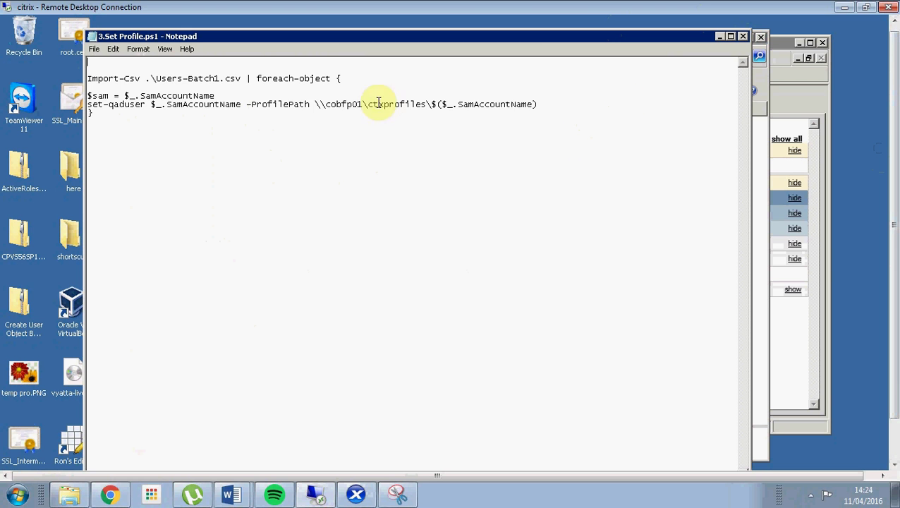
{"action": "left_click_drag", "start_coordinate": [309, 104], "coordinate": [412, 111]}
{"action": "left_click", "coordinate": [436, 124]}
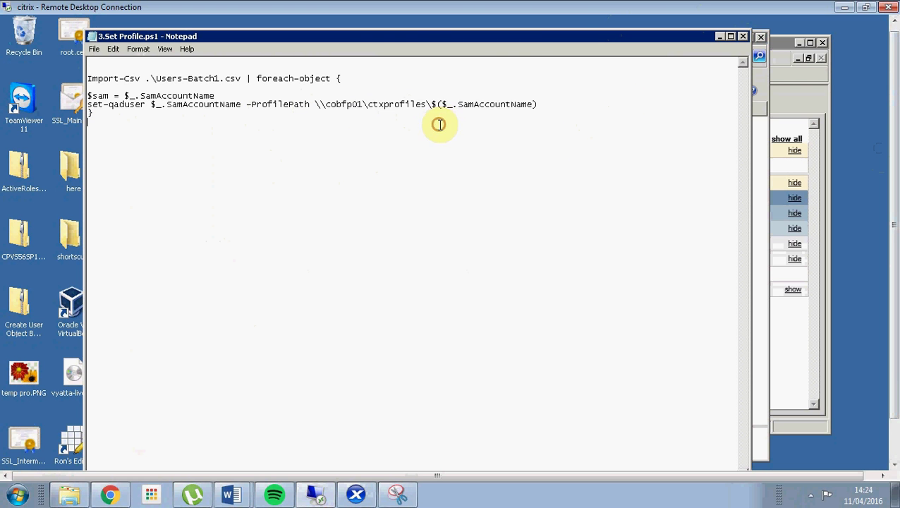
{"action": "left_click", "coordinate": [432, 105], "text": "shift"}
{"action": "left_click_drag", "start_coordinate": [489, 105], "coordinate": [500, 105]}
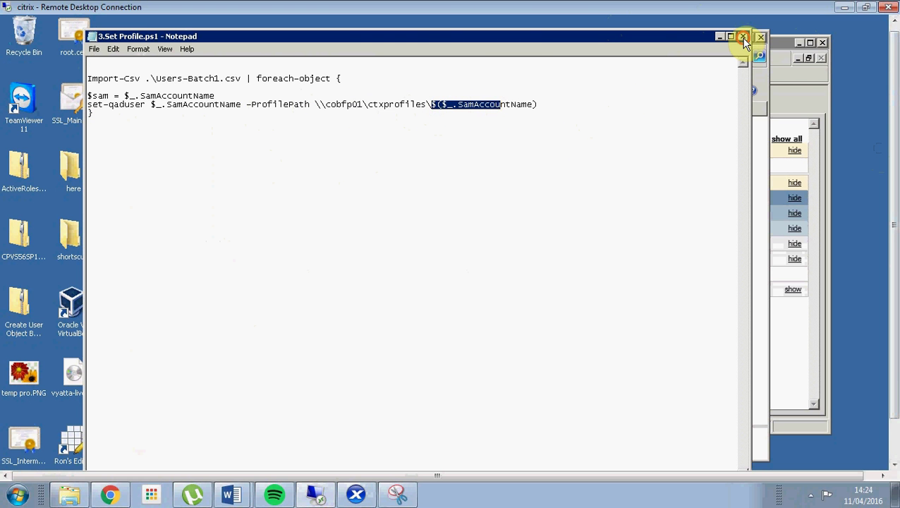
Return to the First Year Creation folder, read the home directory settings in 5.Set-Home-Drive.ps1, and close that script without changes.
{"action": "left_click", "coordinate": [758, 76]}
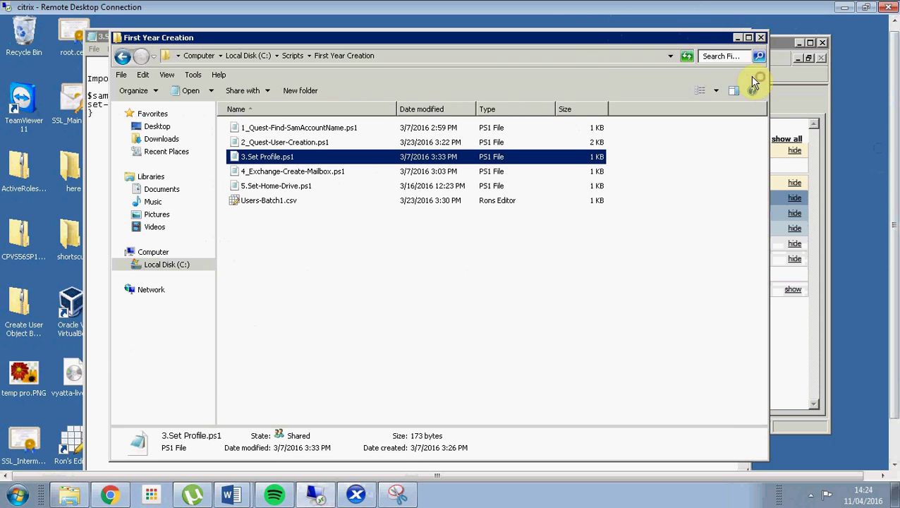
{"action": "double_click", "coordinate": [291, 186]}
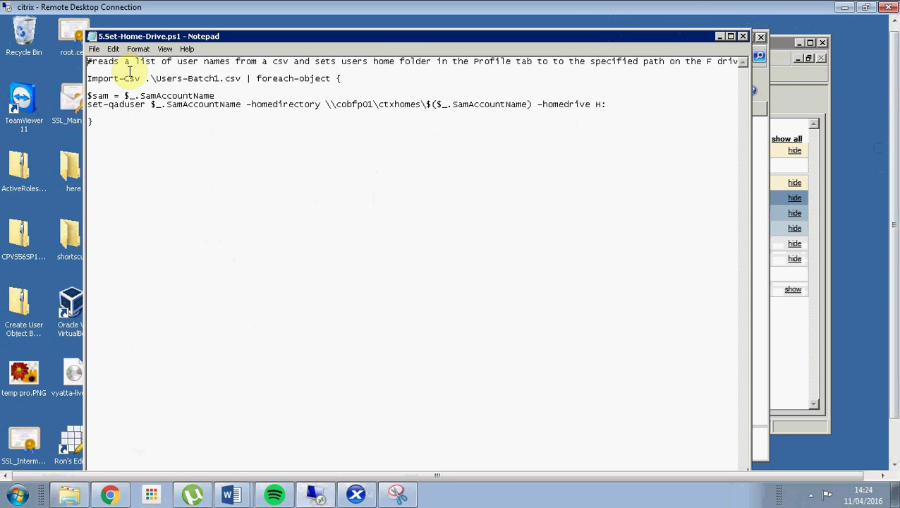
{"action": "left_click", "coordinate": [742, 37]}
In the Progression Scripts folder, examine the group additions and CTX-FirstYear removal in 2nd Year Progressors.ps1, and close it without changes.
{"action": "left_click", "coordinate": [121, 56]}
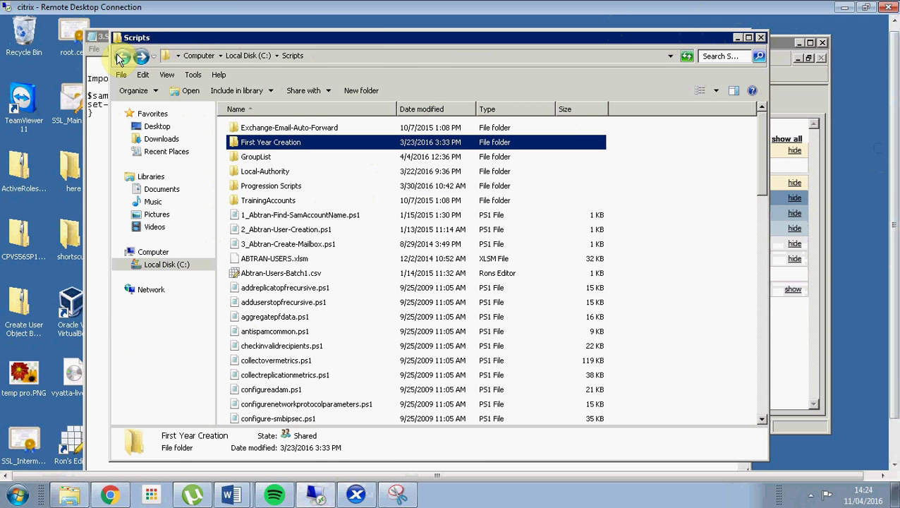
{"action": "double_click", "coordinate": [265, 189]}
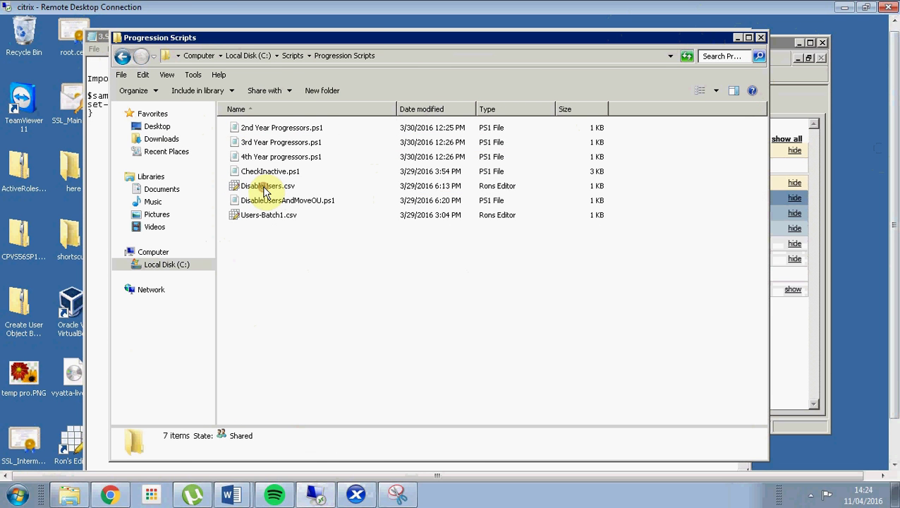
{"action": "double_click", "coordinate": [284, 134]}
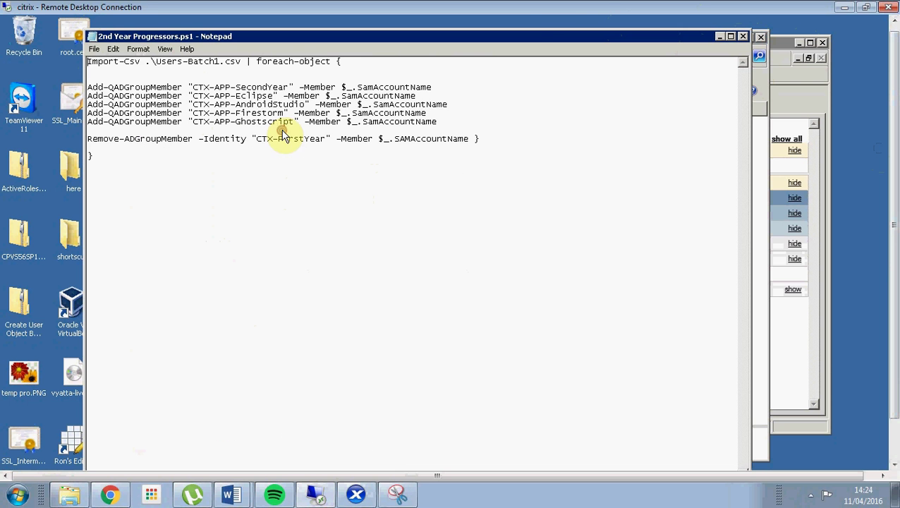
{"action": "left_click_drag", "start_coordinate": [89, 85], "coordinate": [373, 122]}
{"action": "left_click_drag", "start_coordinate": [178, 139], "coordinate": [337, 147]}
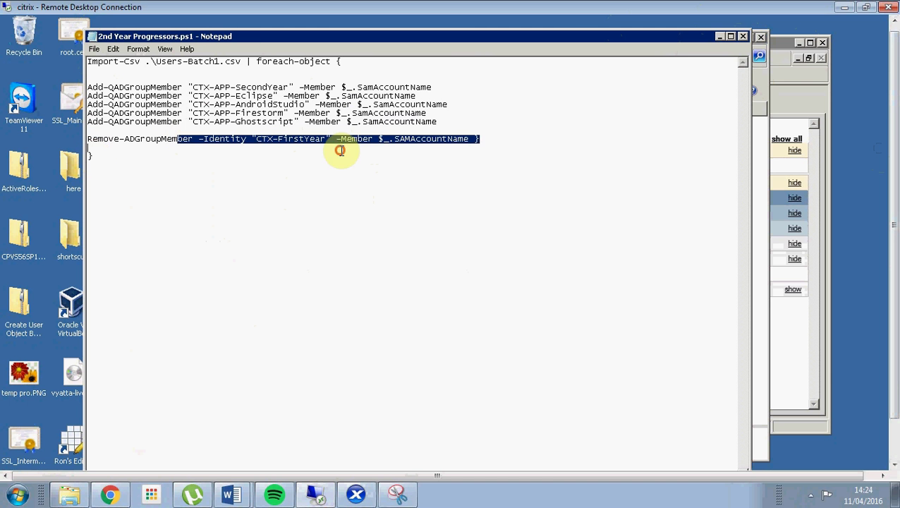
{"action": "left_click", "coordinate": [743, 36]}
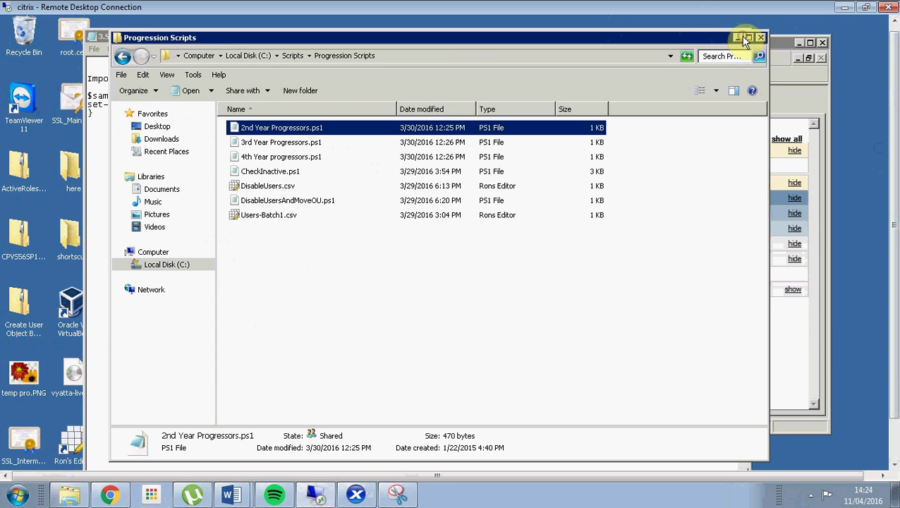
Open 4th Year progressors.ps1, examine the application groups it adds, including the database one, and close it without changes.
{"action": "double_click", "coordinate": [268, 156]}
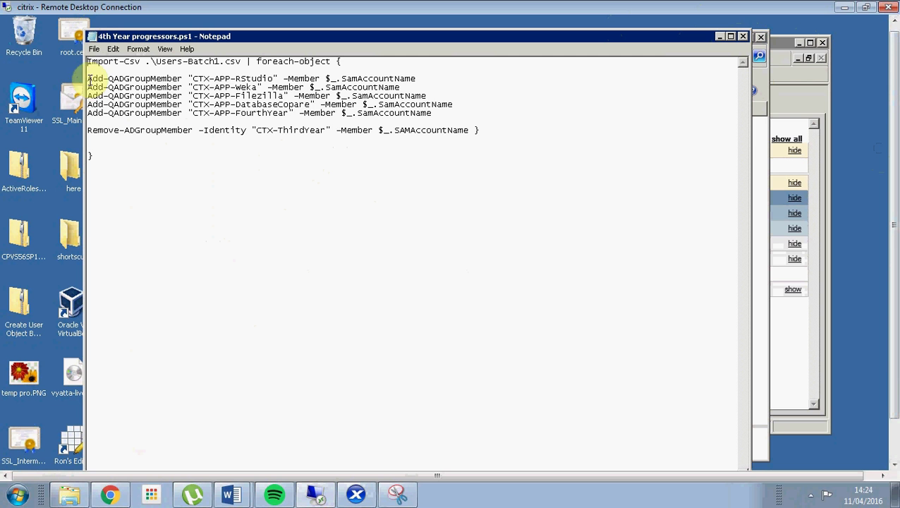
{"action": "left_click", "coordinate": [89, 70]}
{"action": "left_click_drag", "start_coordinate": [172, 76], "coordinate": [442, 113]}
{"action": "left_click", "coordinate": [198, 78]}
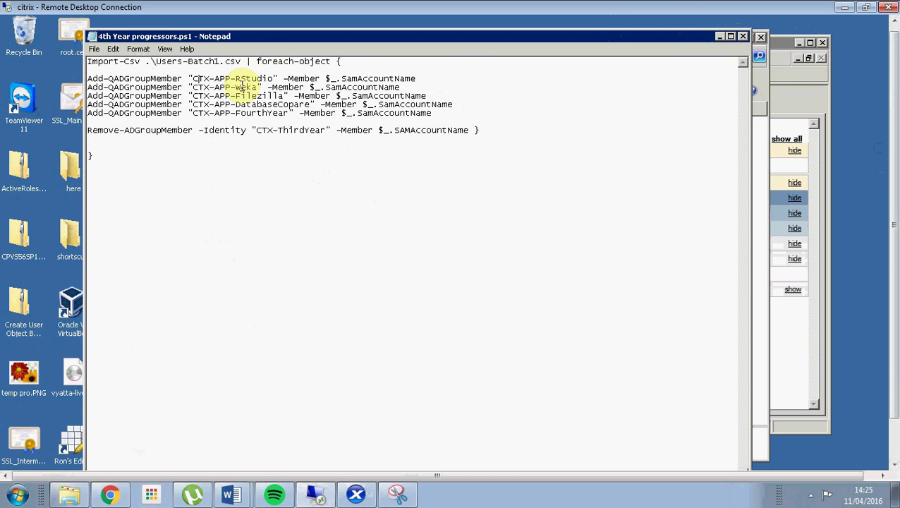
{"action": "left_click_drag", "start_coordinate": [241, 104], "coordinate": [281, 110]}
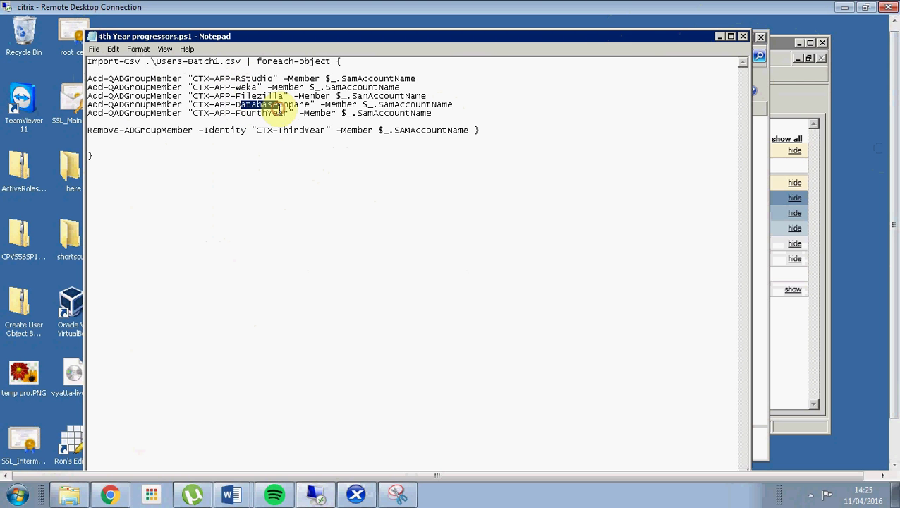
{"action": "left_click", "coordinate": [745, 38]}
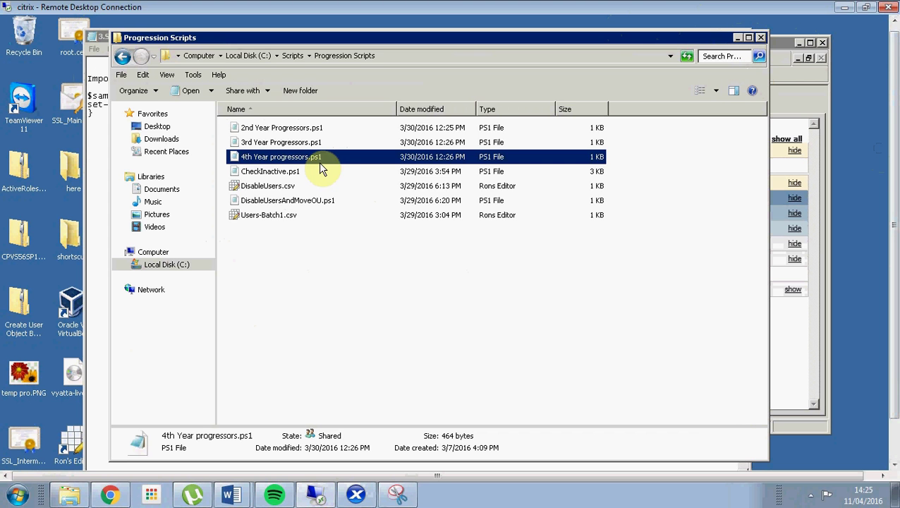
Read through the account disabling and OU move commands in DisableUsersAndMoveOU.ps1, and close it without changes.
{"action": "double_click", "coordinate": [263, 202]}
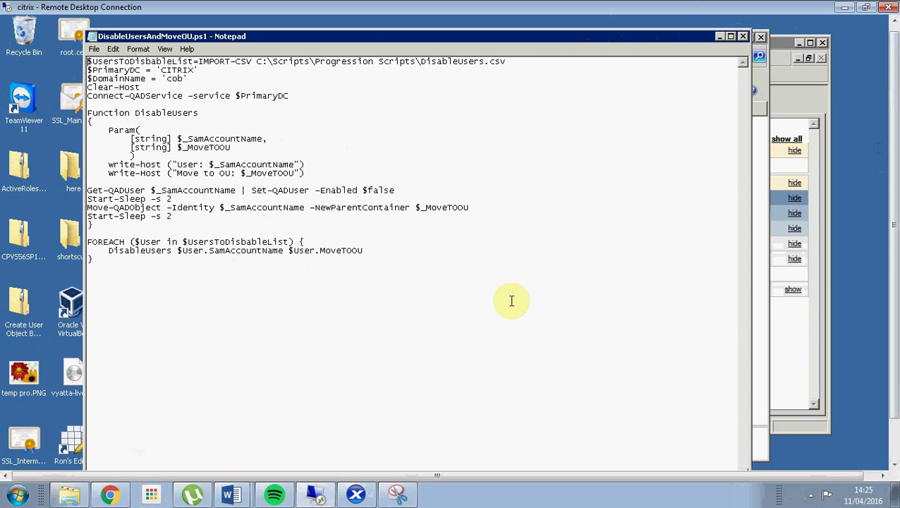
{"action": "left_click", "coordinate": [741, 38]}
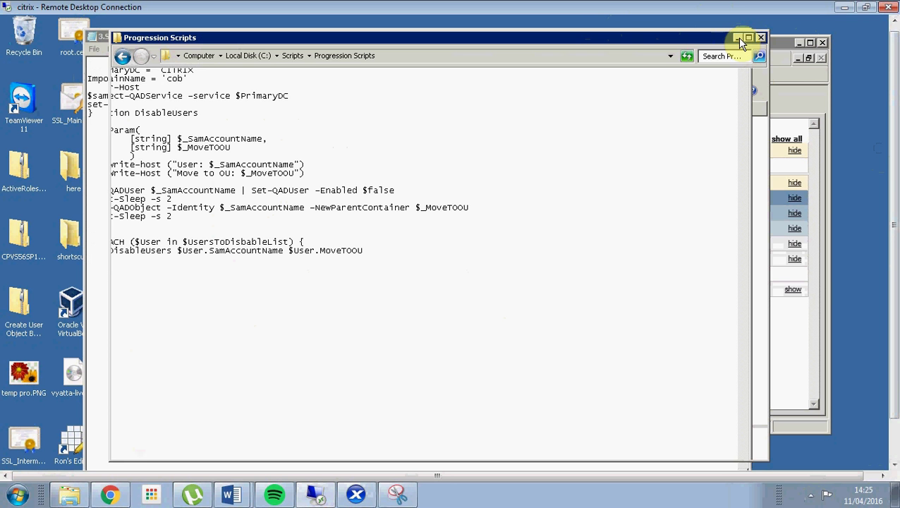
Switch to Group Policy Management and examine the General and Common settings of the I: drive map in CASPER DRIVE MAPPING.
{"action": "left_click_drag", "start_coordinate": [894, 381], "coordinate": [890, 428]}
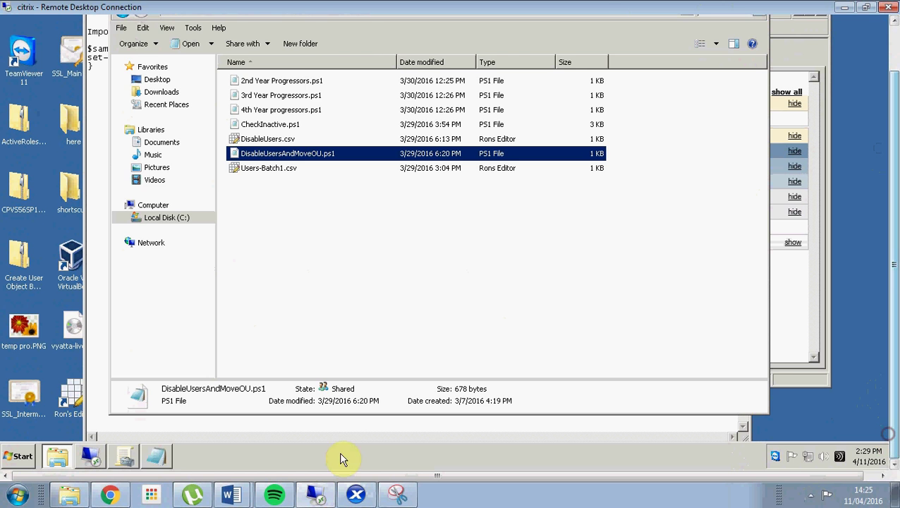
{"action": "left_click", "coordinate": [126, 457]}
{"action": "left_click_drag", "start_coordinate": [895, 200], "coordinate": [894, 149]}
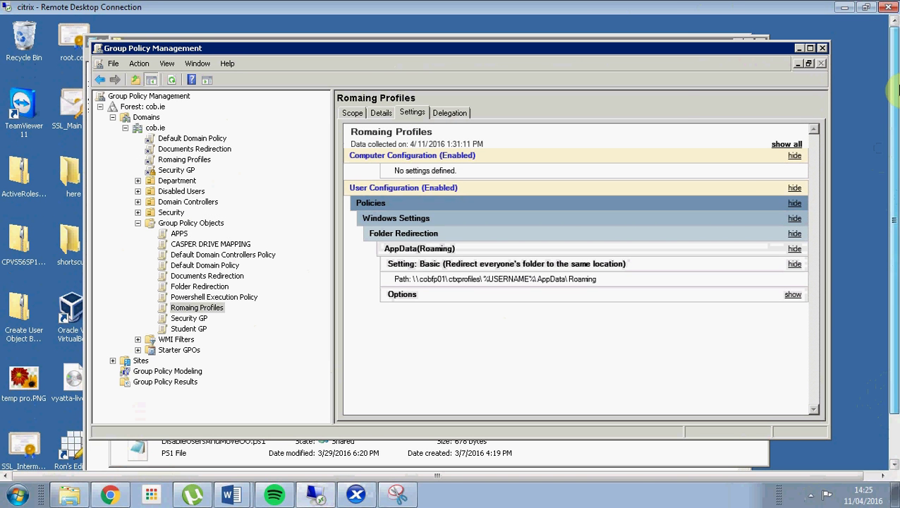
{"action": "left_click", "coordinate": [185, 244]}
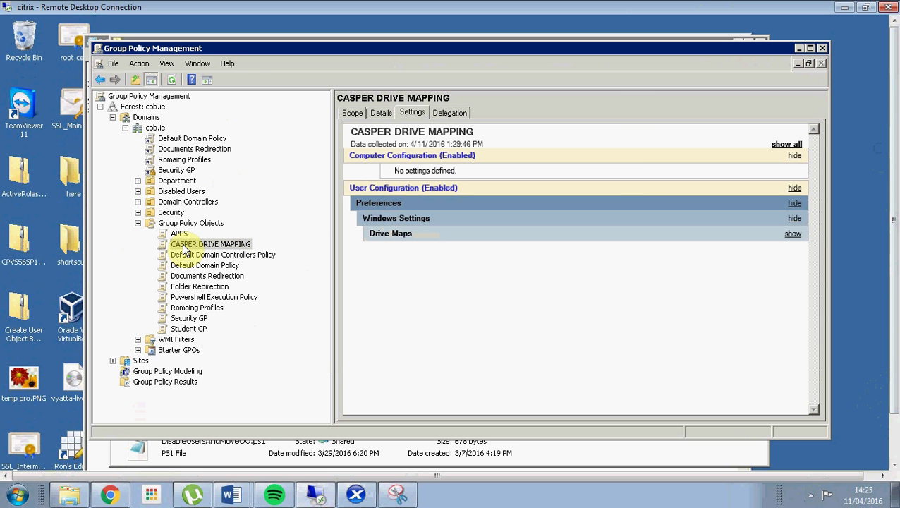
{"action": "left_click", "coordinate": [792, 235]}
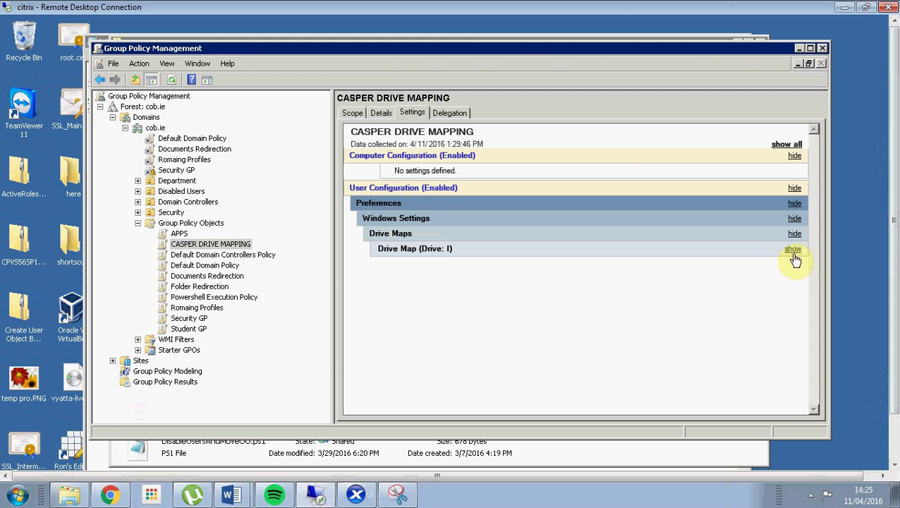
{"action": "left_click", "coordinate": [794, 249]}
{"action": "left_click", "coordinate": [794, 265]}
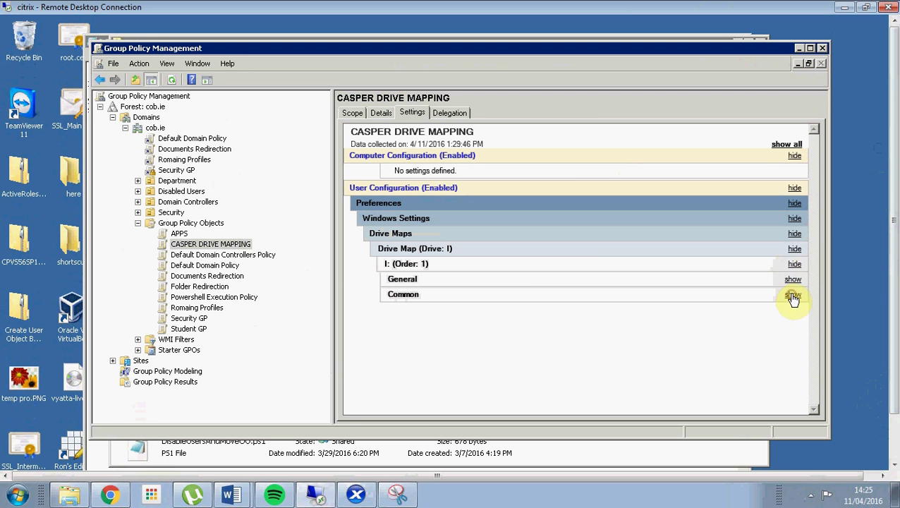
{"action": "left_click", "coordinate": [793, 295]}
{"action": "left_click", "coordinate": [793, 280]}
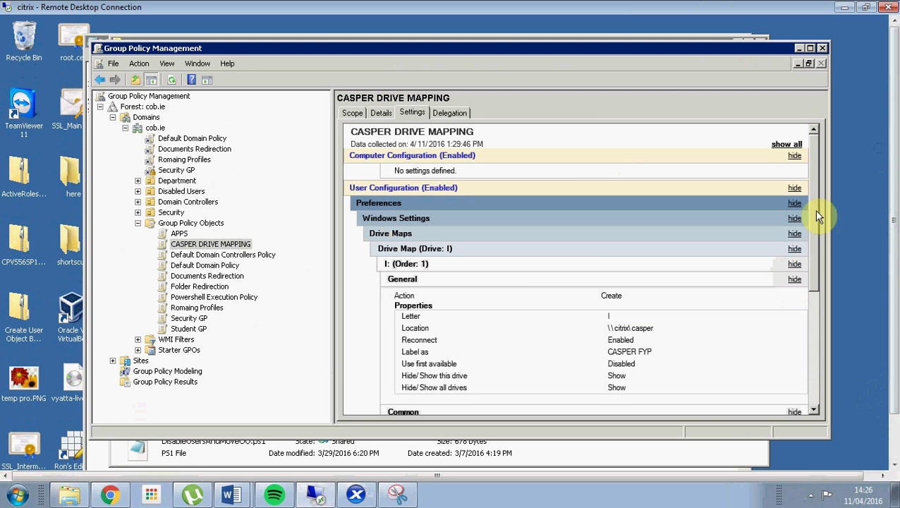
{"action": "left_click_drag", "start_coordinate": [816, 211], "coordinate": [809, 243]}
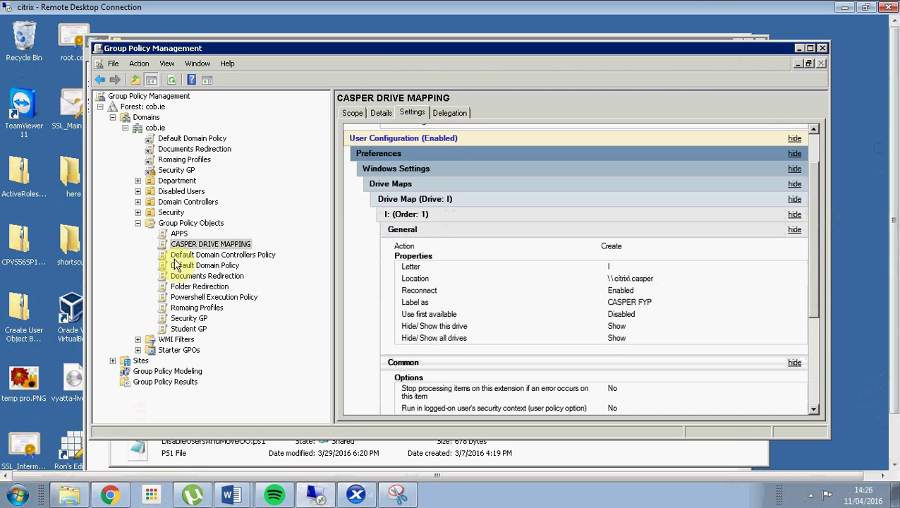
Open the Folder Redirection policy and examine its Start Menu redirection, including the per-year group paths and the options.
{"action": "left_click", "coordinate": [217, 278]}
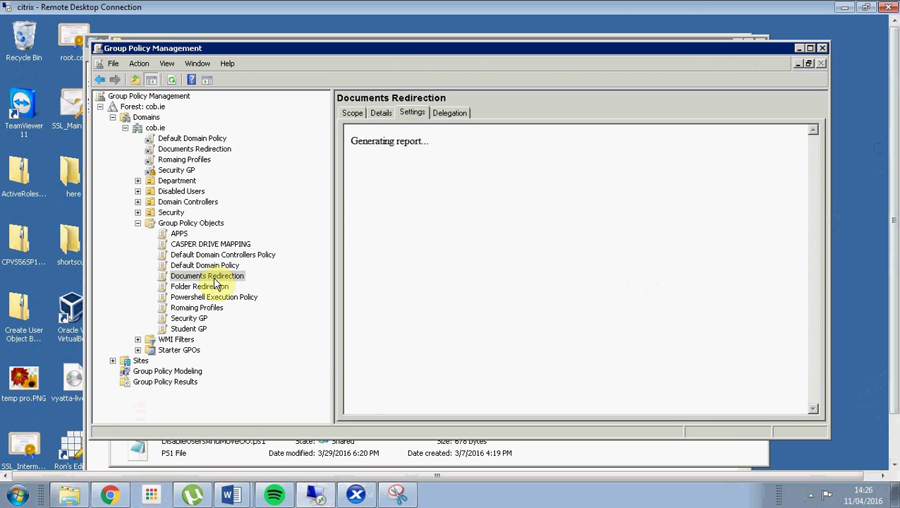
{"action": "left_click", "coordinate": [209, 288]}
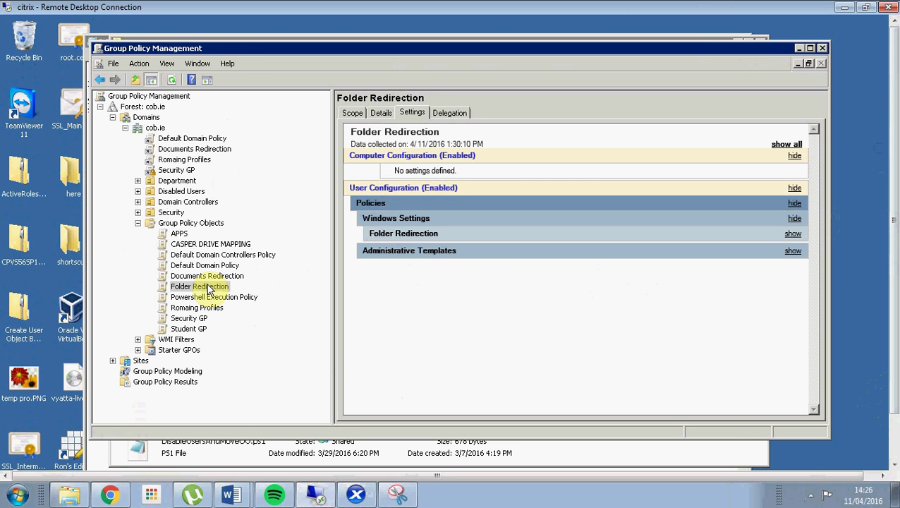
{"action": "left_click", "coordinate": [796, 252]}
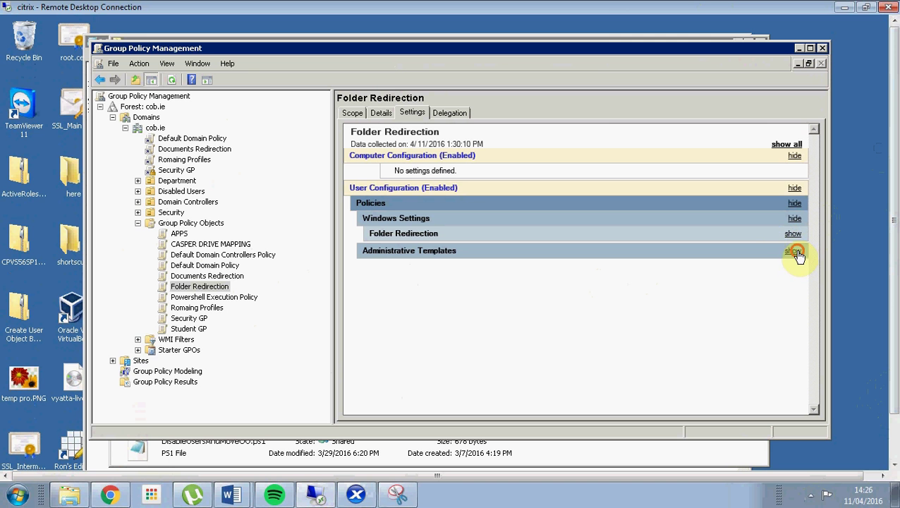
{"action": "left_click", "coordinate": [794, 233]}
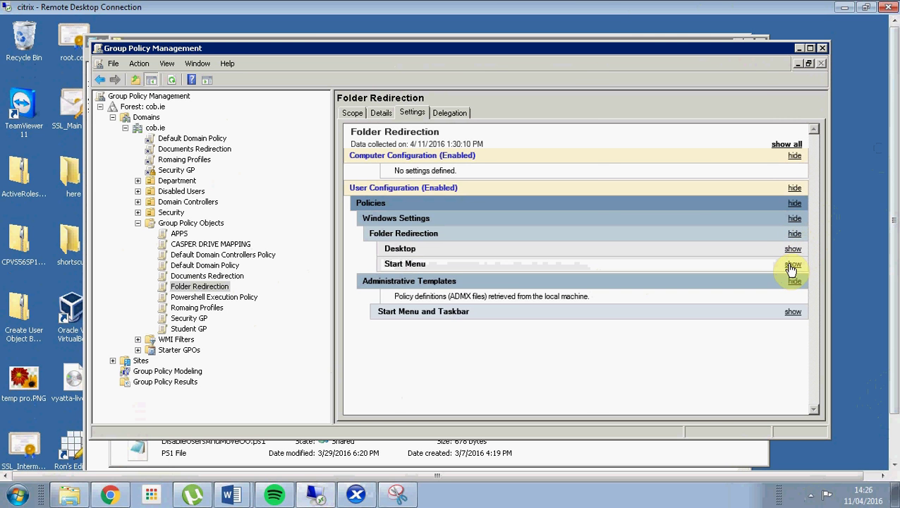
{"action": "left_click", "coordinate": [792, 266]}
{"action": "left_click", "coordinate": [794, 295]}
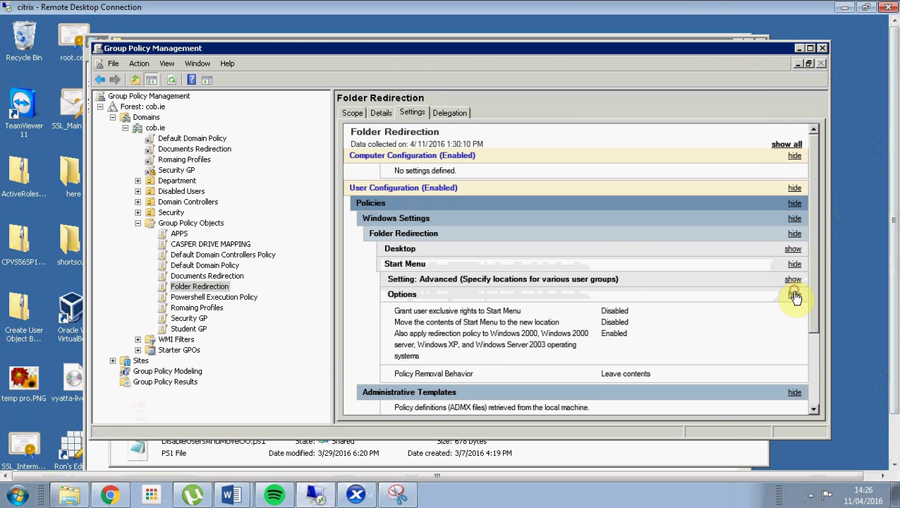
{"action": "left_click", "coordinate": [793, 280]}
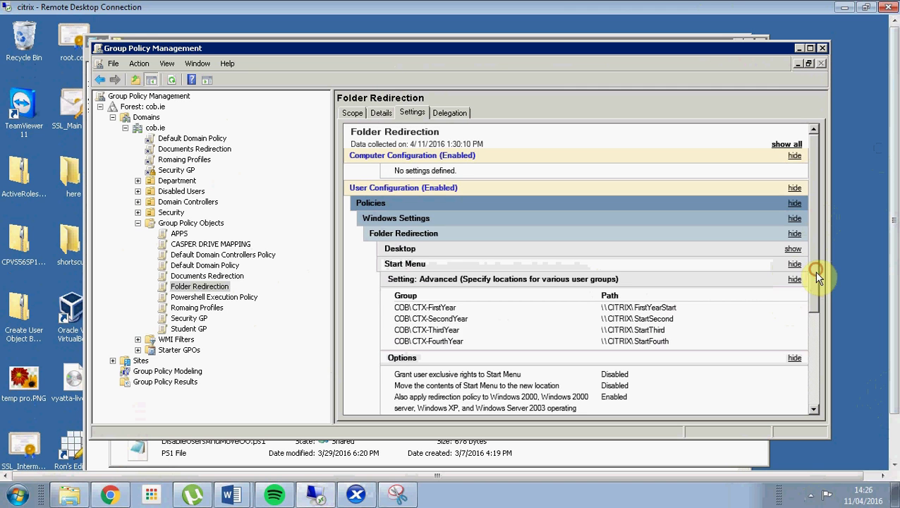
{"action": "left_click_drag", "start_coordinate": [813, 271], "coordinate": [811, 287]}
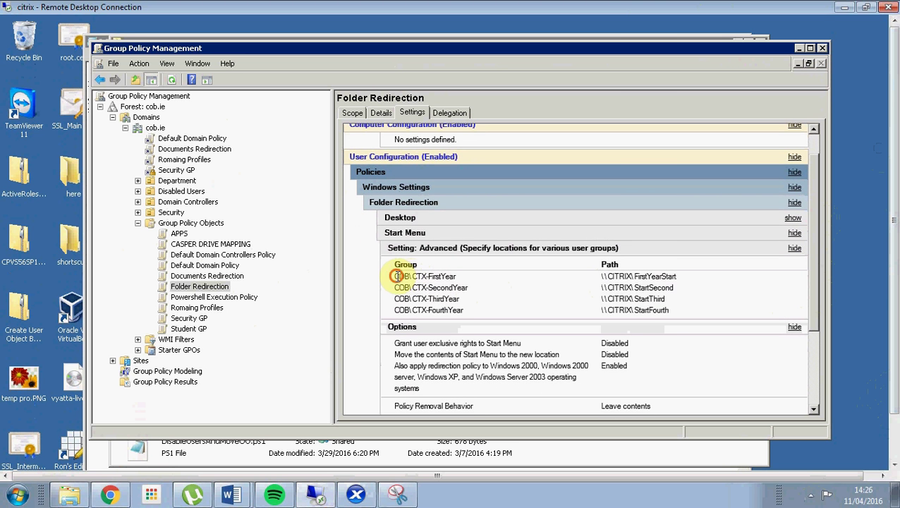
{"action": "left_click_drag", "start_coordinate": [397, 276], "coordinate": [464, 316]}
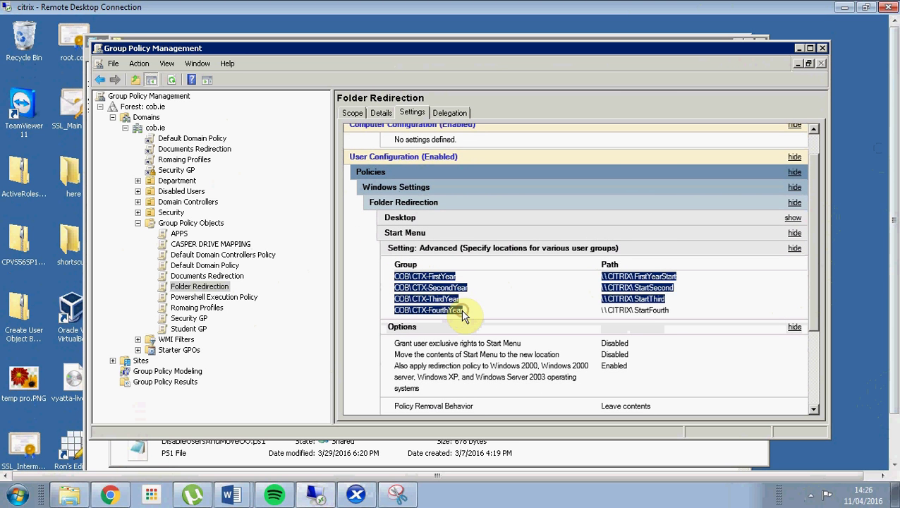
{"action": "left_click", "coordinate": [432, 288]}
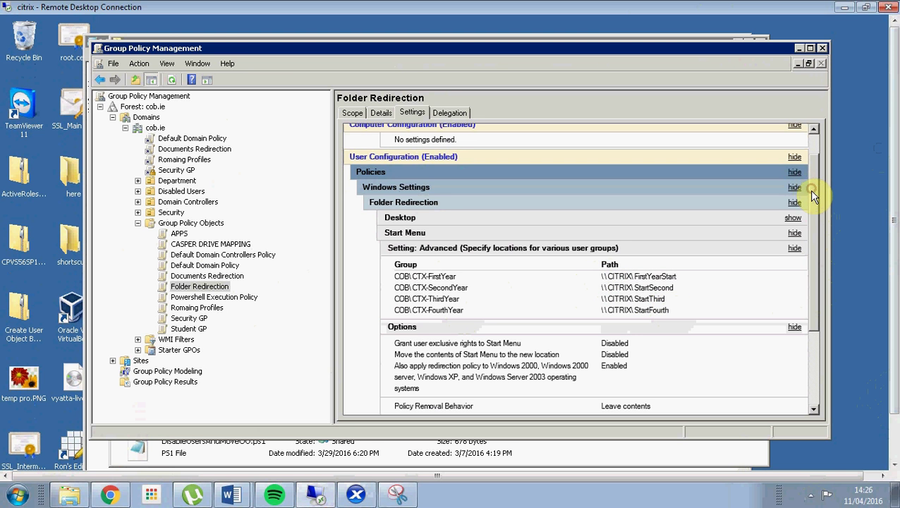
{"action": "left_click_drag", "start_coordinate": [813, 197], "coordinate": [802, 228]}
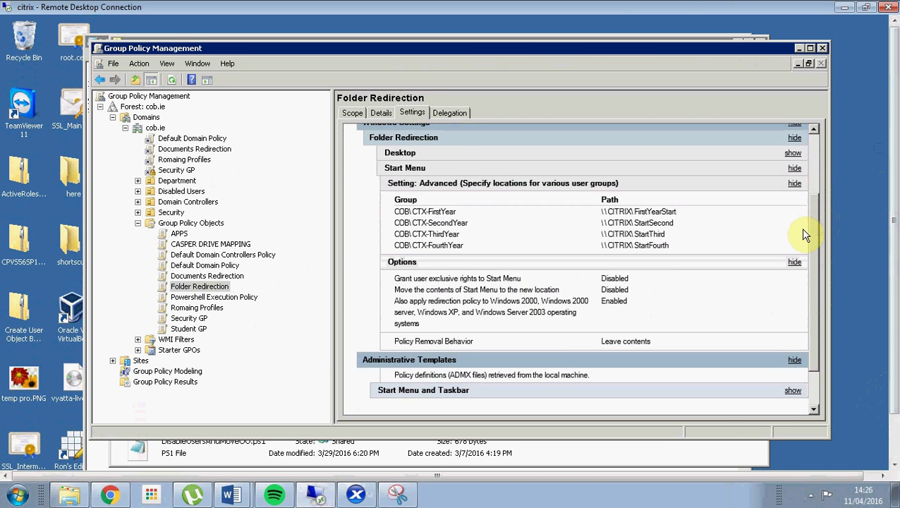
{"action": "scroll", "coordinate": [800, 233], "scroll_direction": "down", "scroll_amount": 1}
{"action": "scroll", "coordinate": [798, 226], "scroll_direction": "up", "scroll_amount": 2}
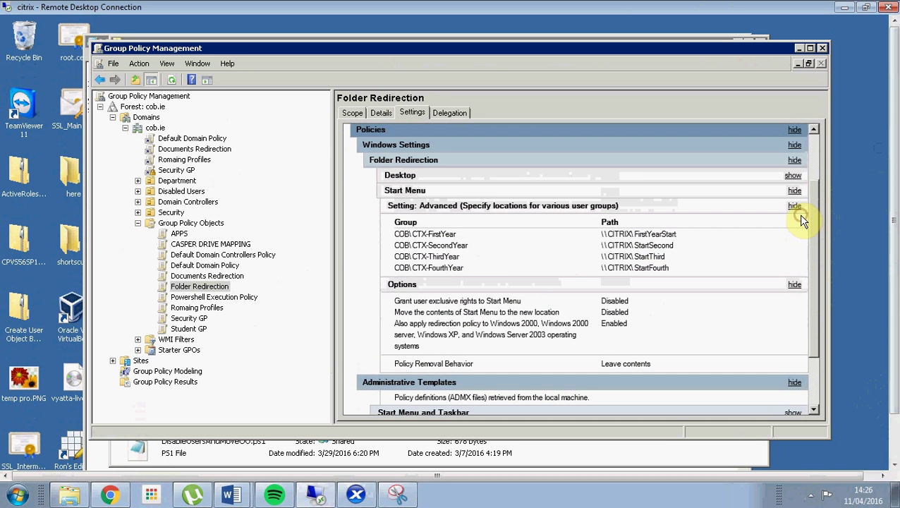
Examine the Desktop redirection's options and its shared target path in the Folder Redirection policy.
{"action": "left_click", "coordinate": [794, 175]}
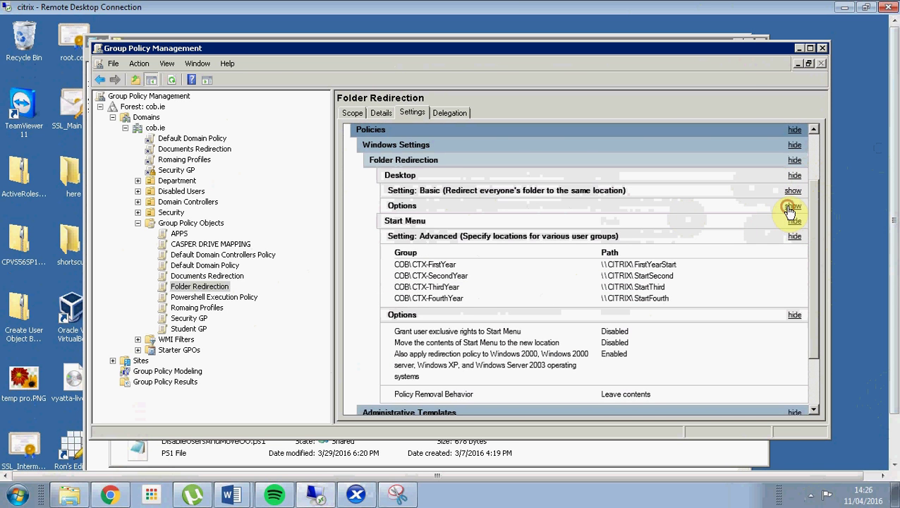
{"action": "left_click", "coordinate": [792, 206]}
{"action": "left_click", "coordinate": [792, 191]}
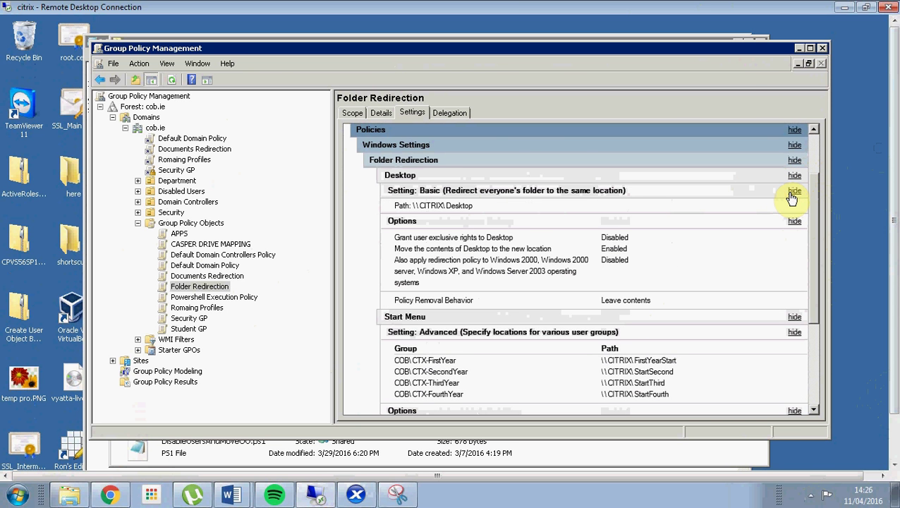
{"action": "left_click_drag", "start_coordinate": [500, 206], "coordinate": [419, 206]}
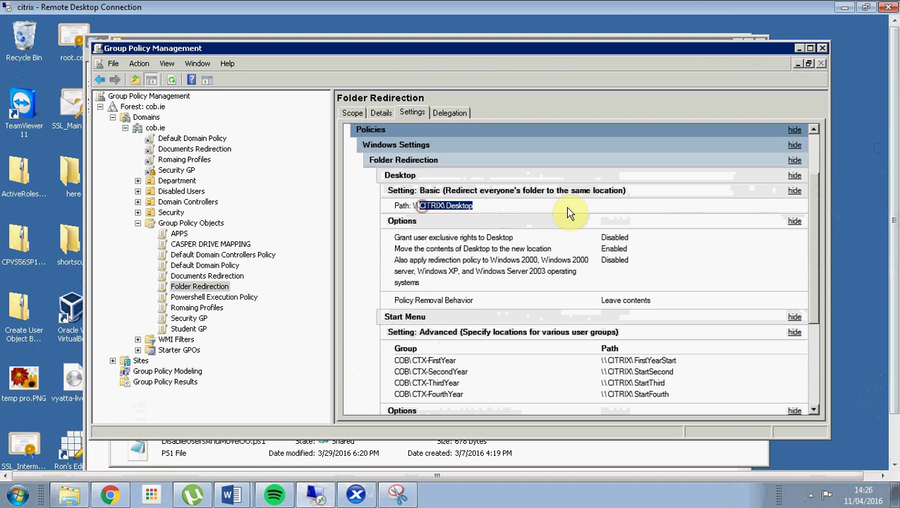
Open the Romaing Profiles policy and examine the redirection path of its AppData(Roaming) folder.
{"action": "left_click", "coordinate": [182, 310]}
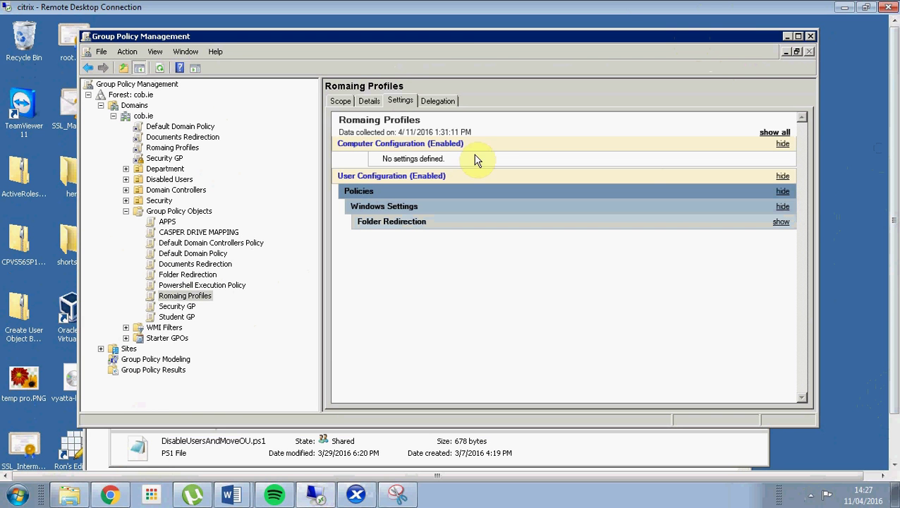
{"action": "left_click", "coordinate": [781, 222]}
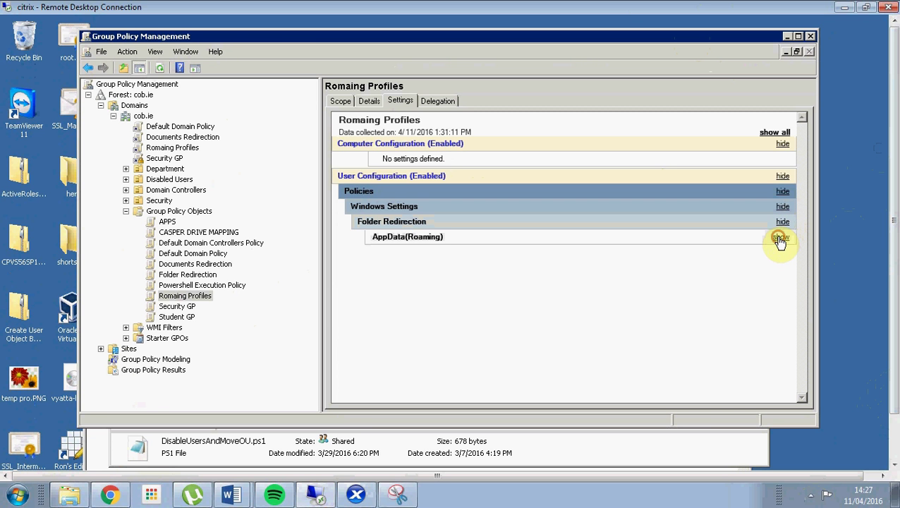
{"action": "left_click", "coordinate": [781, 238]}
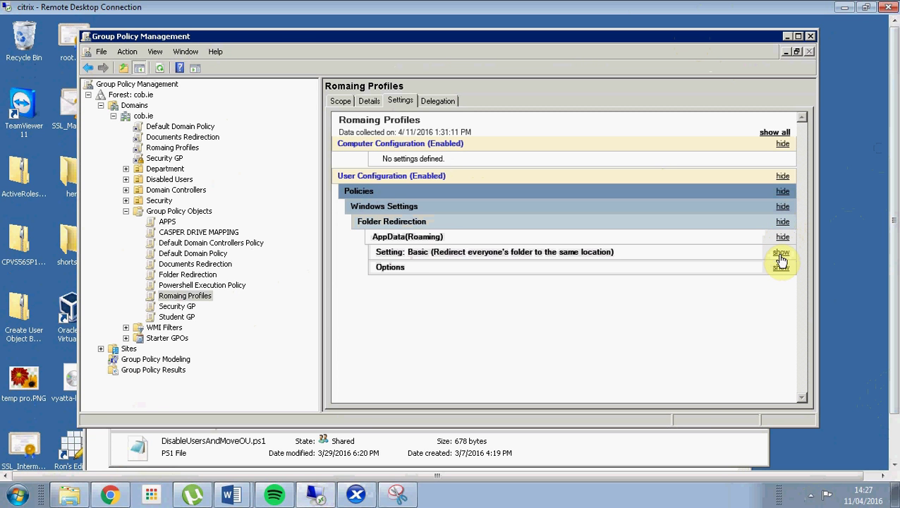
{"action": "left_click", "coordinate": [781, 254]}
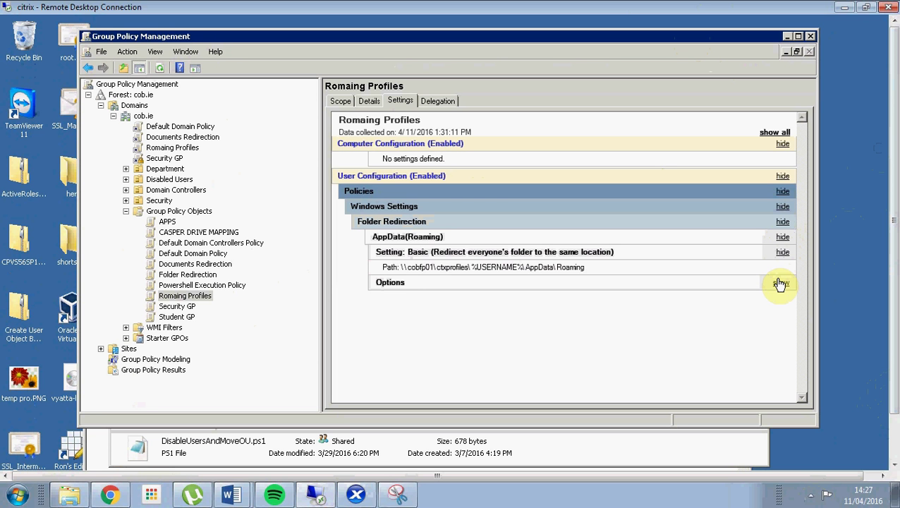
Examine the Student GP policy's Administrative Templates categories and its Control Panel/Personalization restrictions.
{"action": "left_click", "coordinate": [174, 318]}
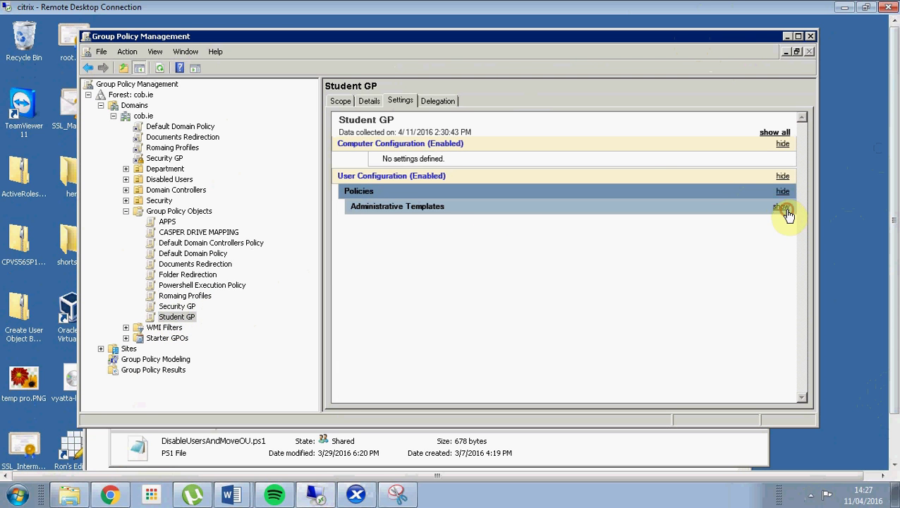
{"action": "left_click", "coordinate": [784, 208]}
{"action": "scroll", "coordinate": [805, 254], "scroll_direction": "down", "scroll_amount": 1}
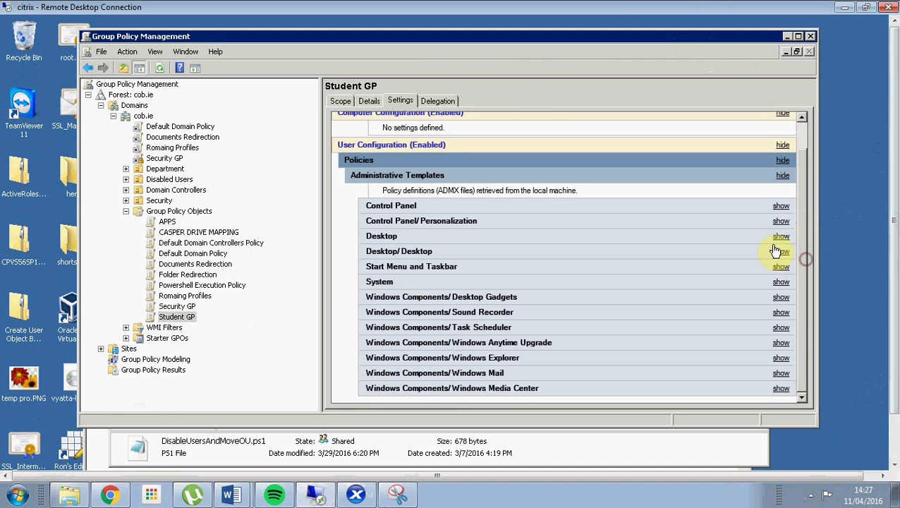
{"action": "left_click", "coordinate": [781, 221]}
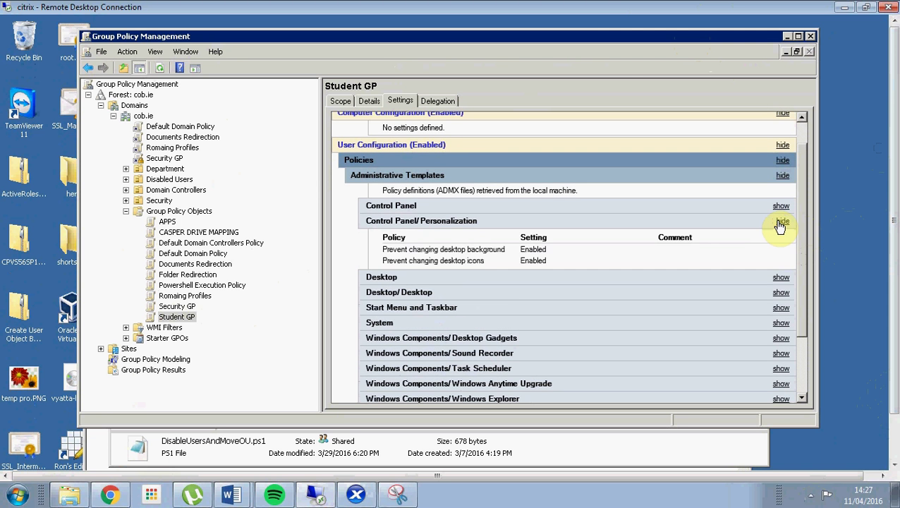
{"action": "left_click_drag", "start_coordinate": [801, 258], "coordinate": [800, 295]}
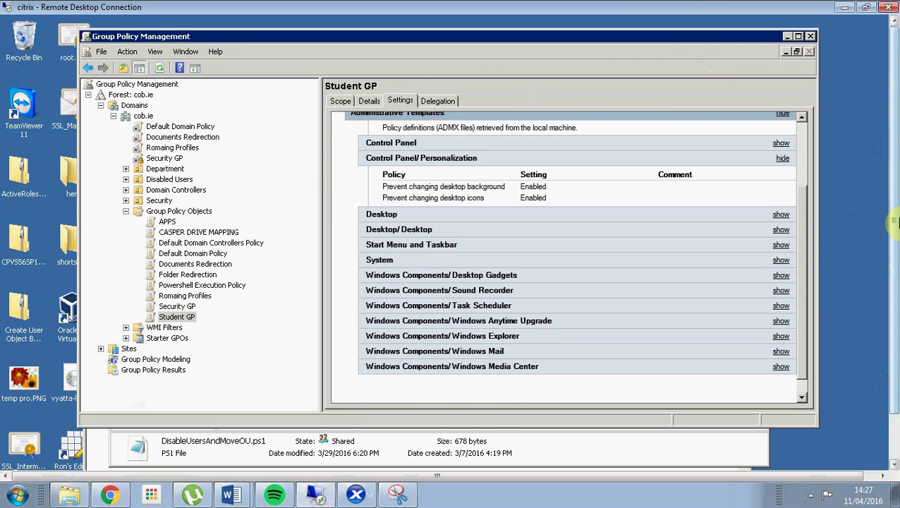
Switch to the cobxenapp remote session, show the Citrix Studio (ULSystem) overview, and dismiss the trial notice.
{"action": "left_click_drag", "start_coordinate": [893, 293], "coordinate": [889, 337]}
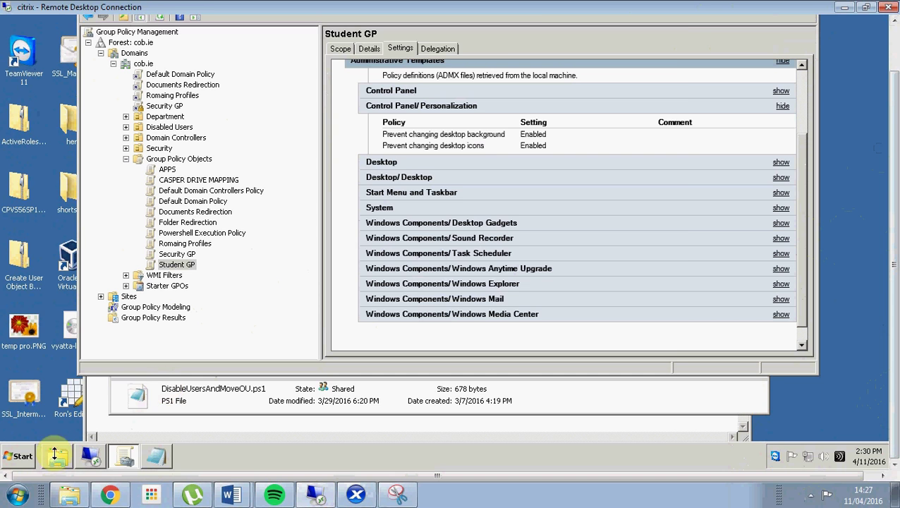
{"action": "left_click", "coordinate": [92, 455]}
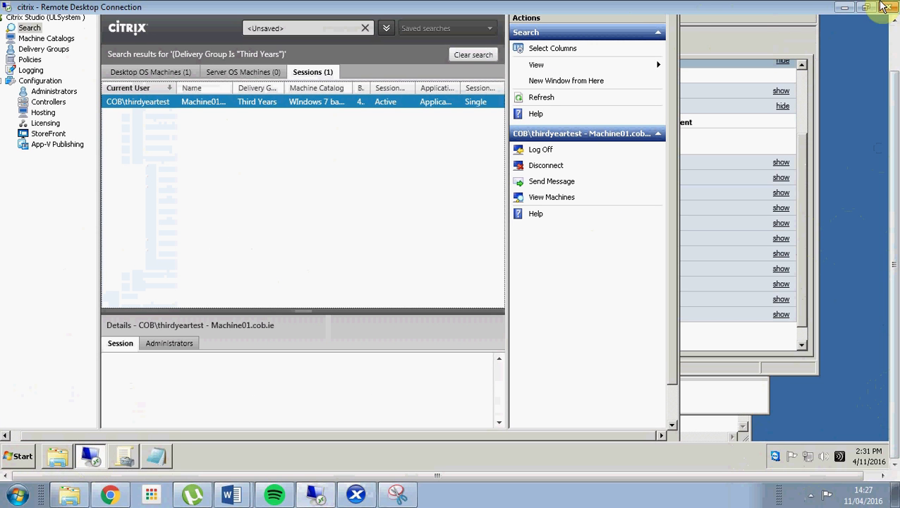
{"action": "left_click", "coordinate": [895, 47]}
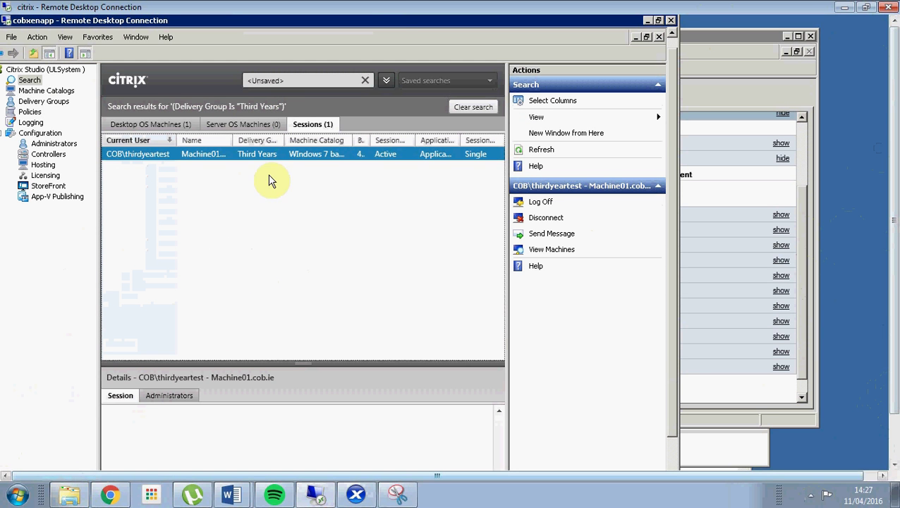
{"action": "left_click", "coordinate": [39, 80]}
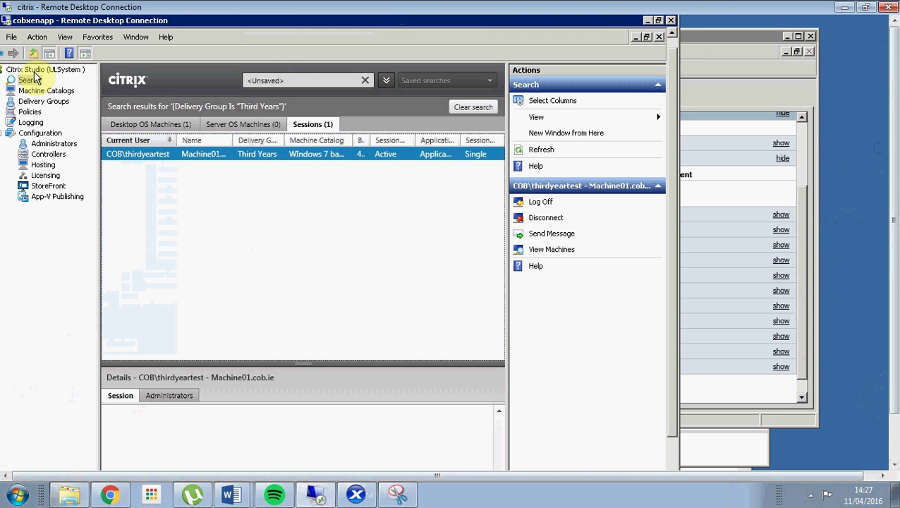
{"action": "left_click", "coordinate": [33, 70]}
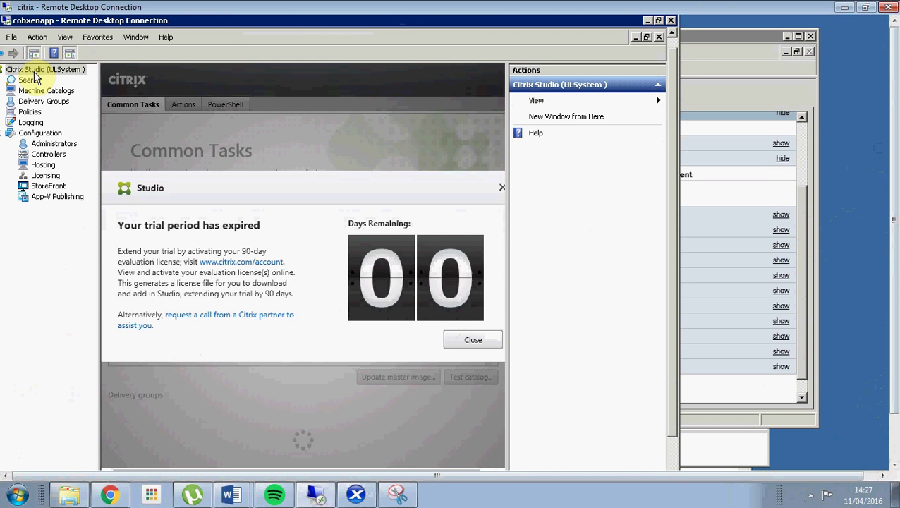
{"action": "left_click", "coordinate": [463, 342]}
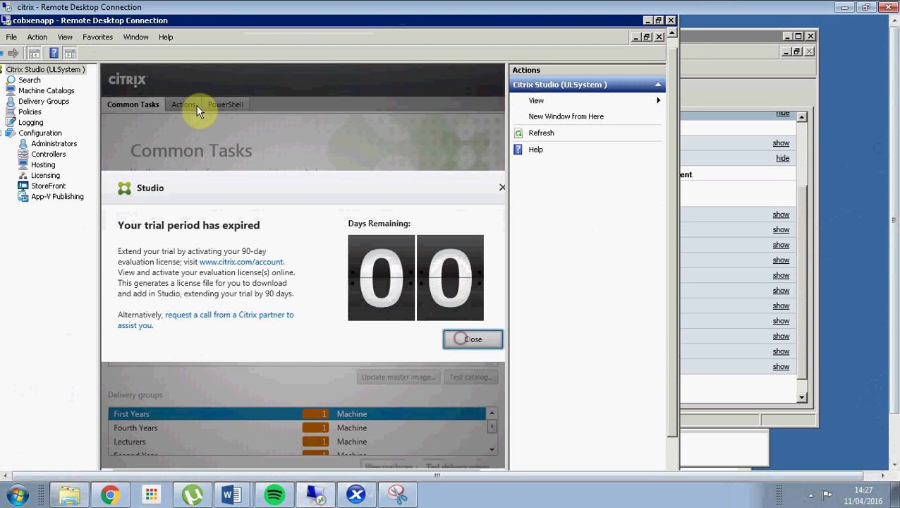
Show the machine catalogs, start Update Machines for the WIndows 7 base image catalog, and examine the affected delivery groups.
{"action": "left_click", "coordinate": [26, 92]}
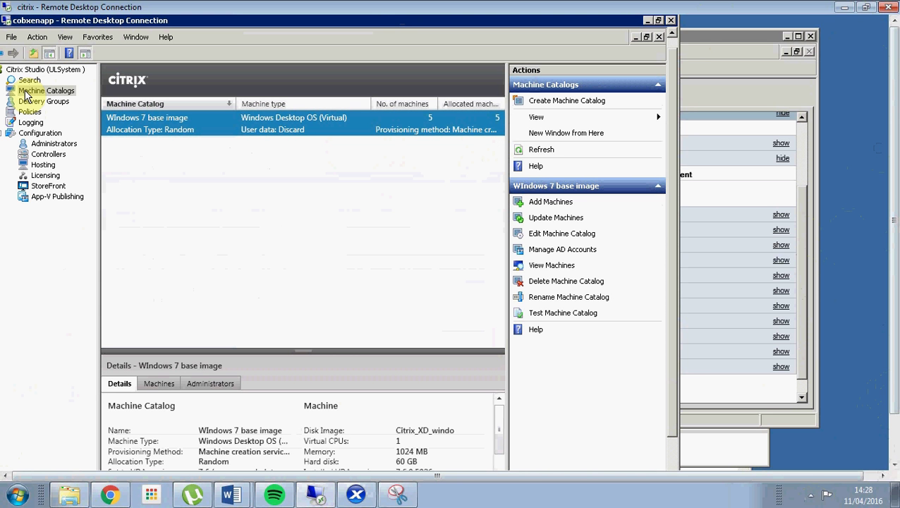
{"action": "right_click", "coordinate": [170, 135]}
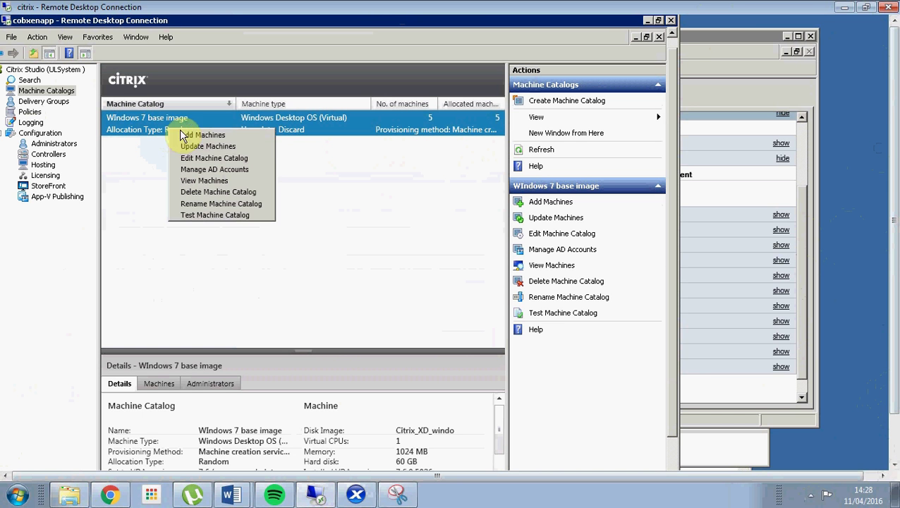
{"action": "left_click", "coordinate": [185, 144]}
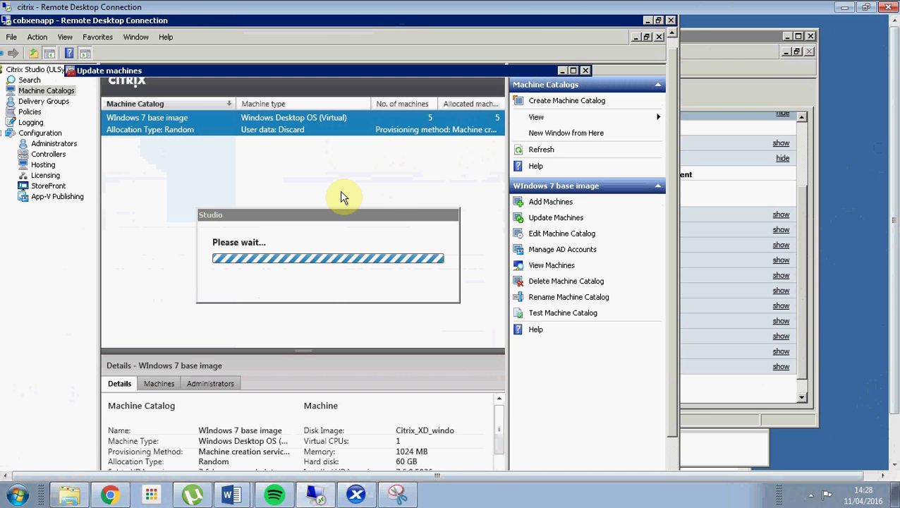
{"action": "left_click", "coordinate": [341, 191]}
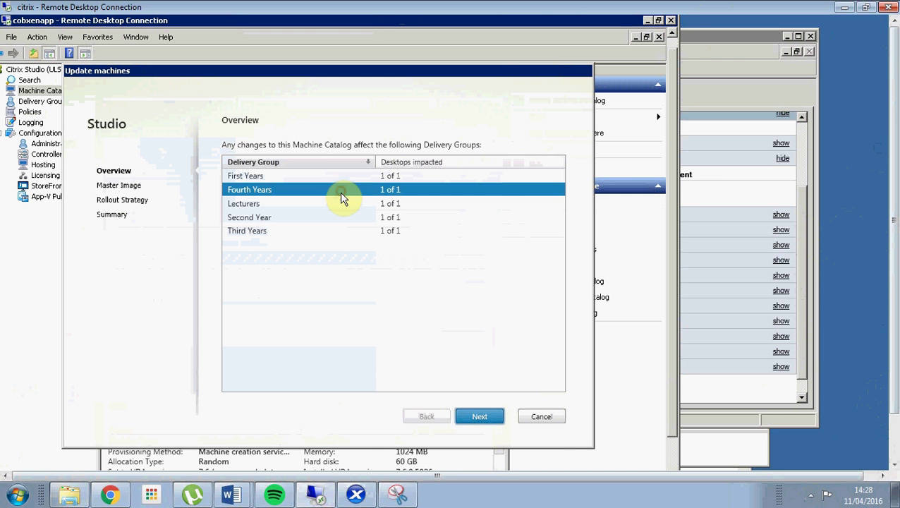
Continue to the master image selection, expand MasterImage and its Citrix_XD_Test snapshot, and cancel the machine update.
{"action": "left_click", "coordinate": [472, 417]}
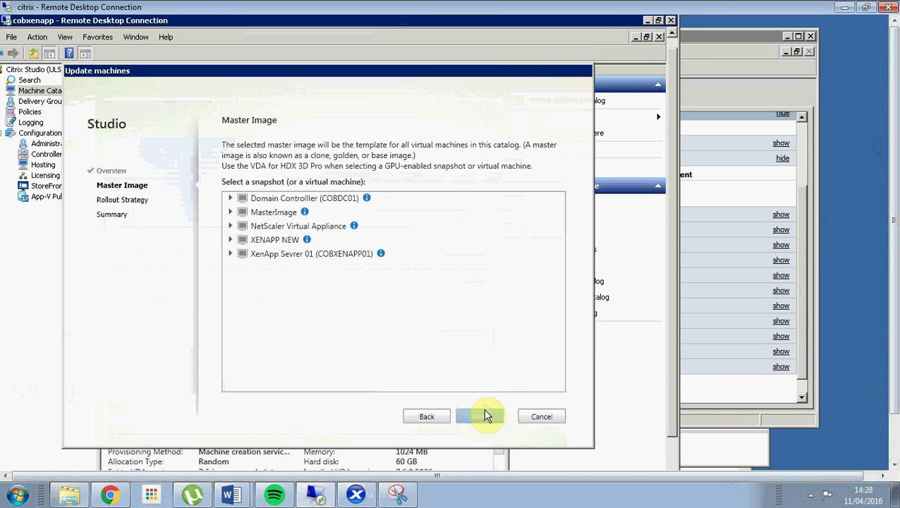
{"action": "left_click", "coordinate": [230, 213]}
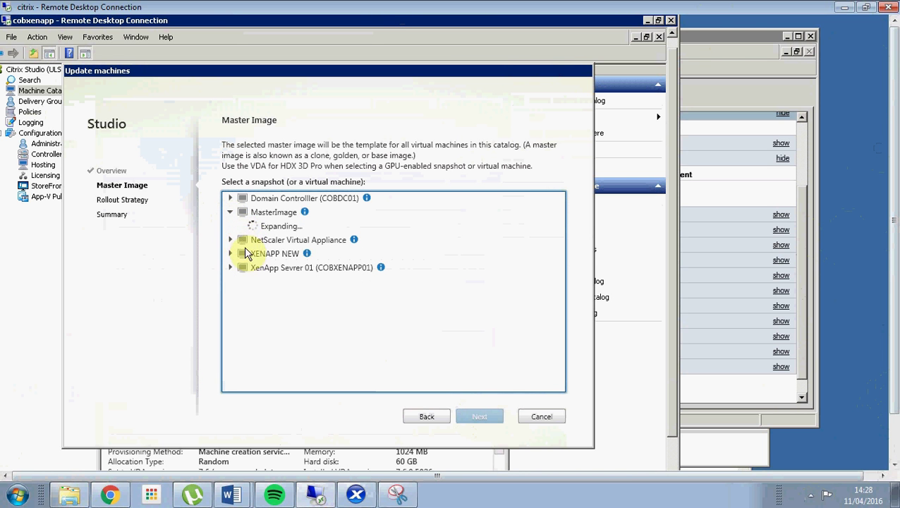
{"action": "left_click", "coordinate": [240, 226]}
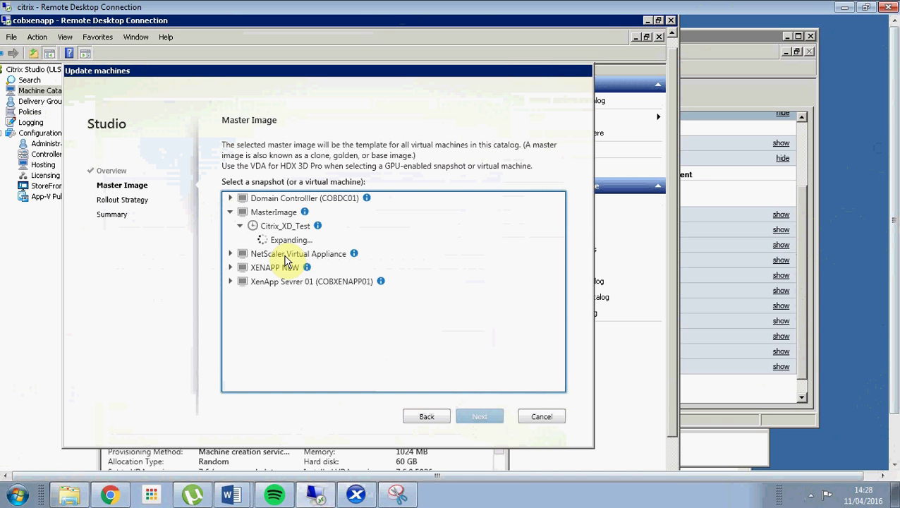
{"action": "left_click", "coordinate": [538, 417]}
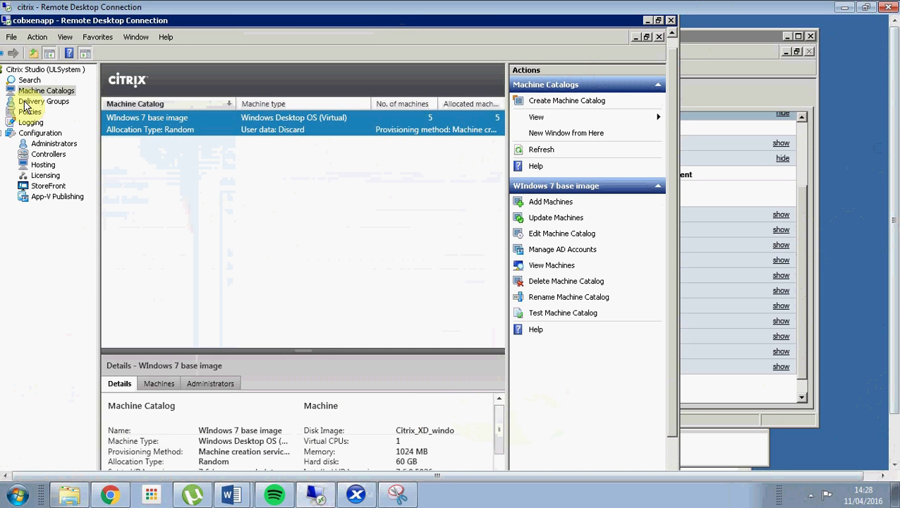
Show the delivery groups and look at the First Years and Third Years groups.
{"action": "left_click", "coordinate": [25, 103]}
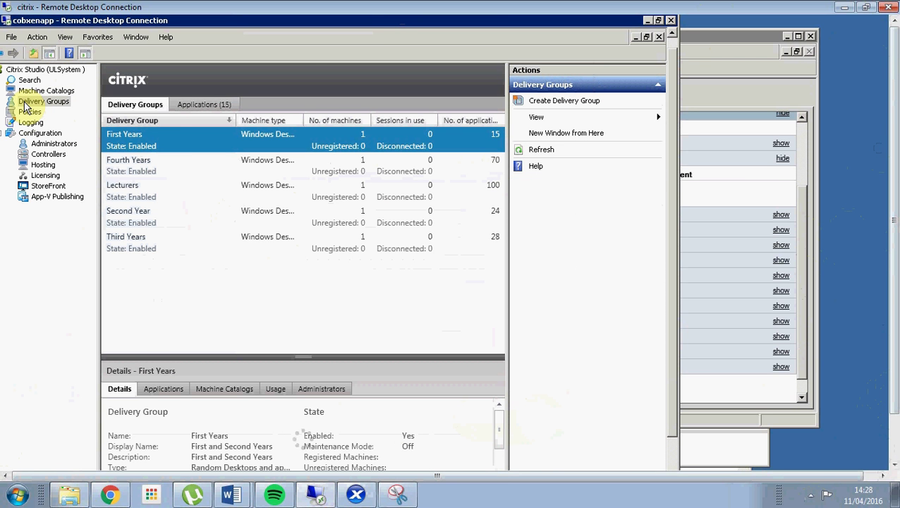
{"action": "right_click", "coordinate": [171, 143]}
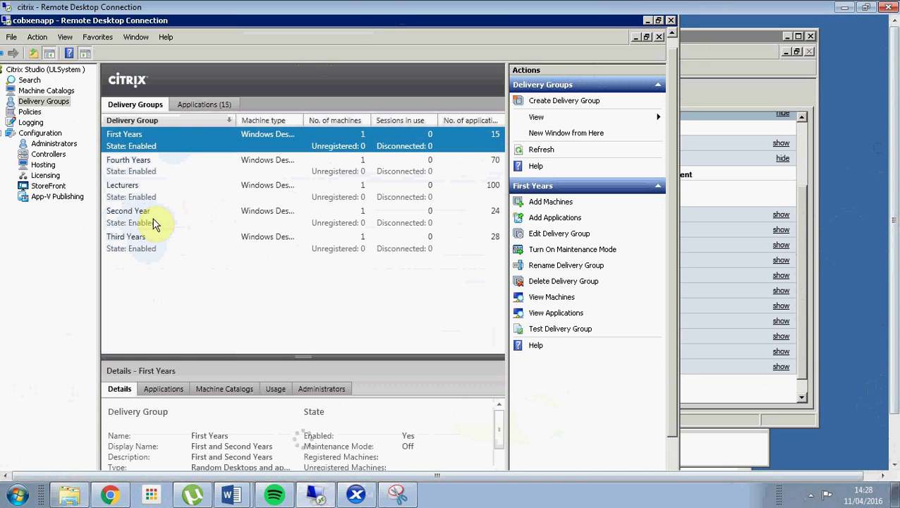
{"action": "left_click", "coordinate": [145, 242]}
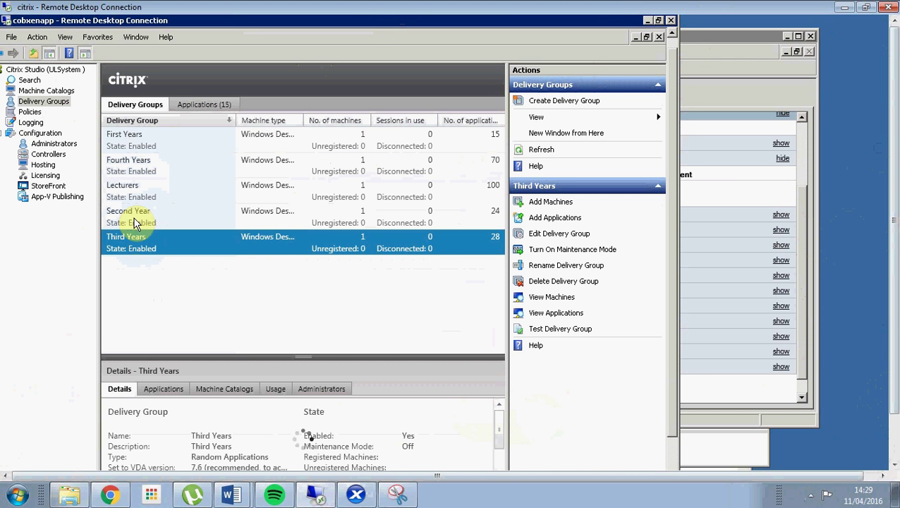
Open the Second Year delivery group for editing, examine its assigned user group, and close it without saving.
{"action": "right_click", "coordinate": [137, 223]}
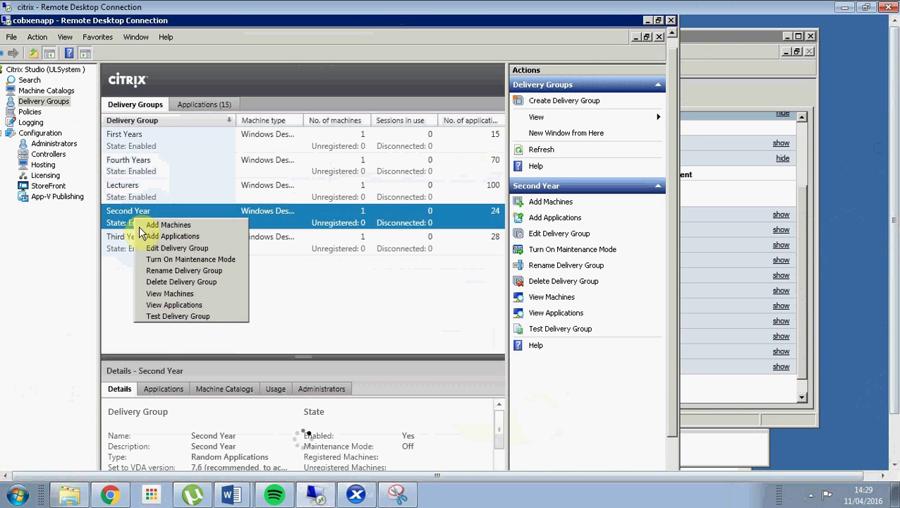
{"action": "left_click", "coordinate": [156, 249]}
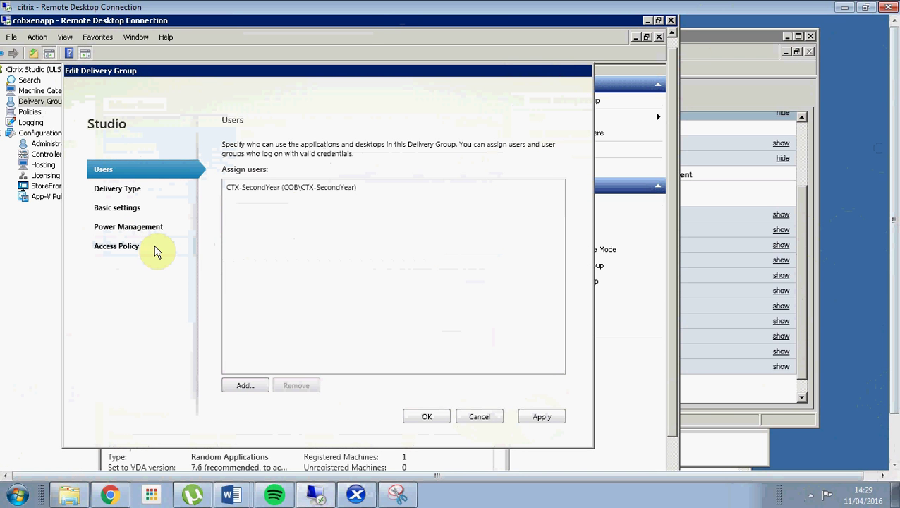
{"action": "left_click", "coordinate": [255, 188]}
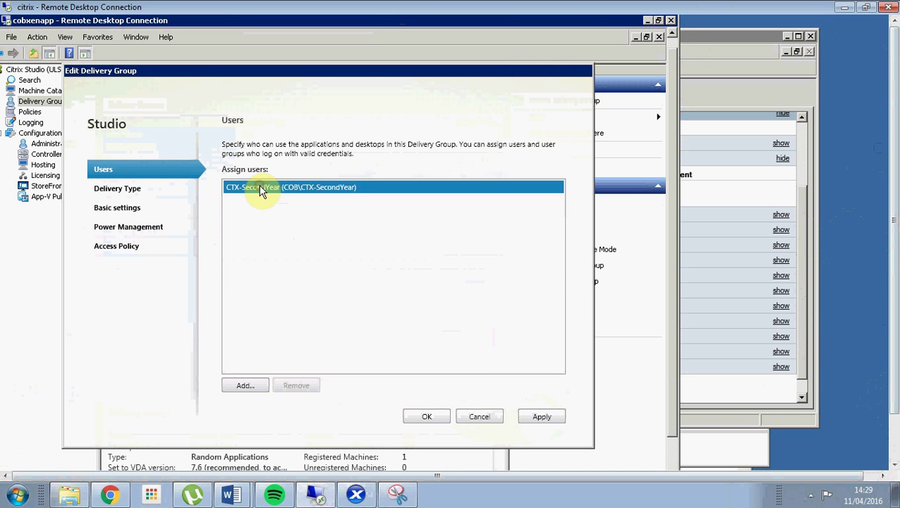
{"action": "left_click", "coordinate": [480, 416]}
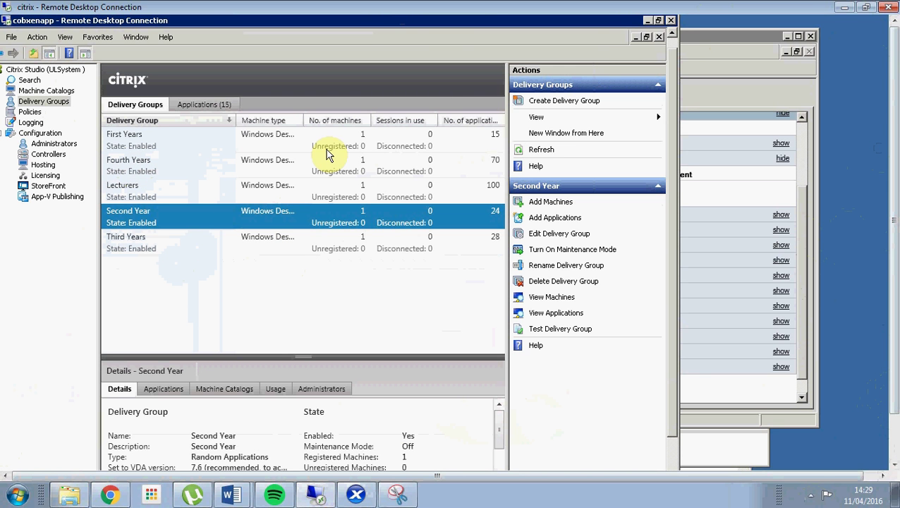
{"action": "left_click", "coordinate": [814, 497]}
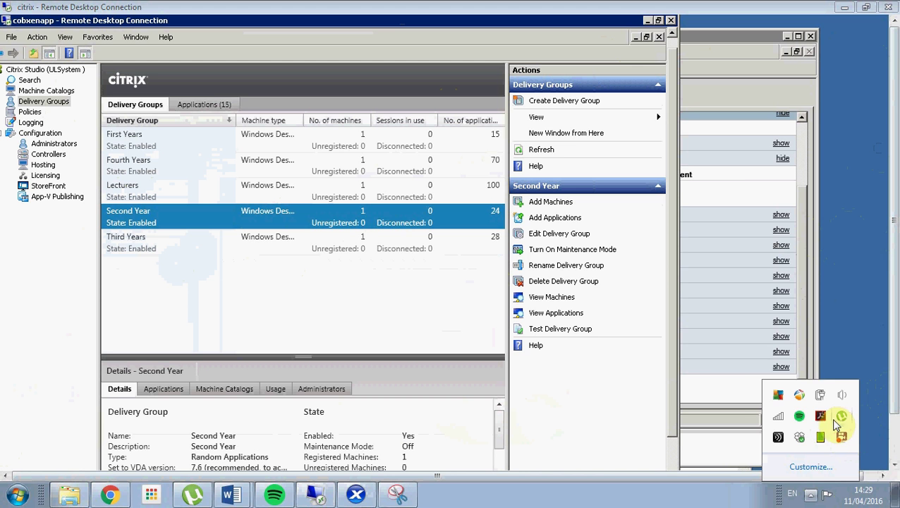